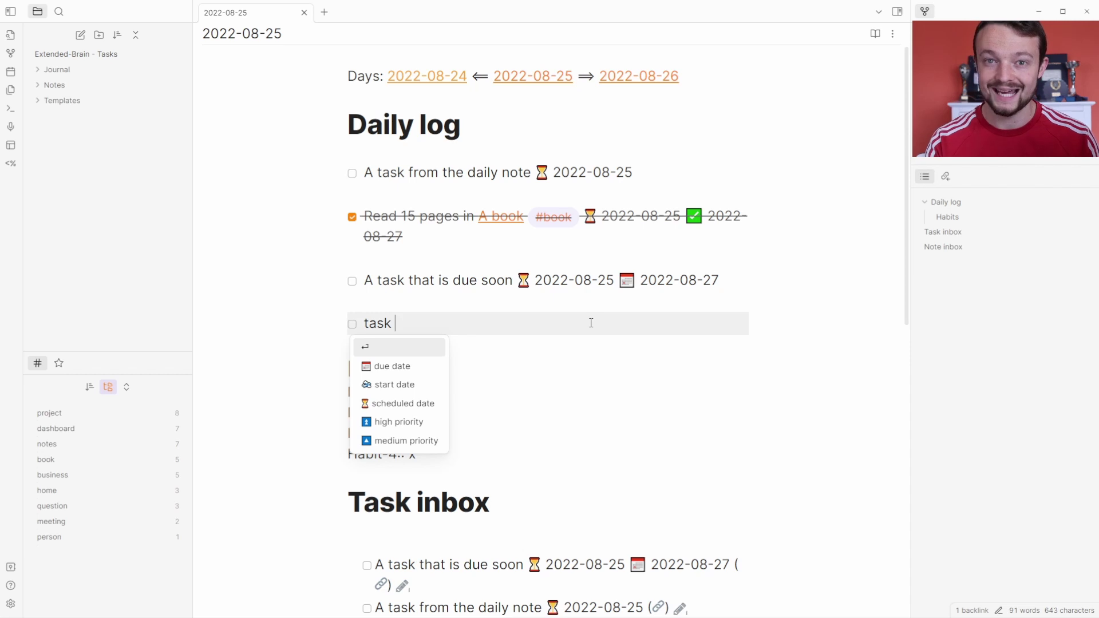
- Schedule the task for tomorrow, 2022-09-16, from the Tasks suggestions
key(Down)
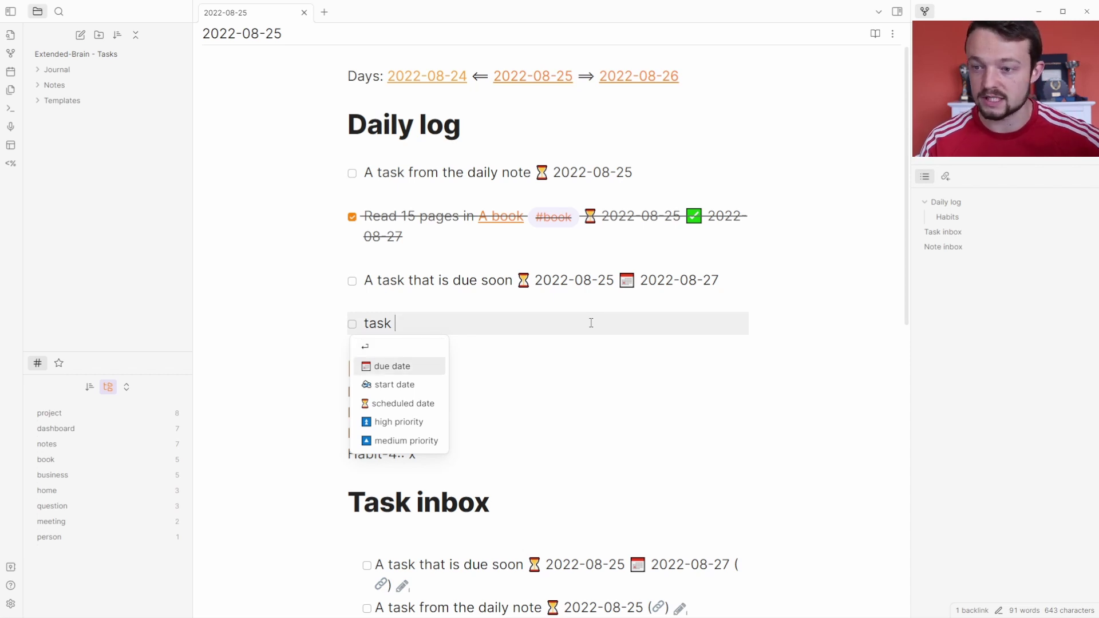
key(Down)
key(Down)
key(Return)
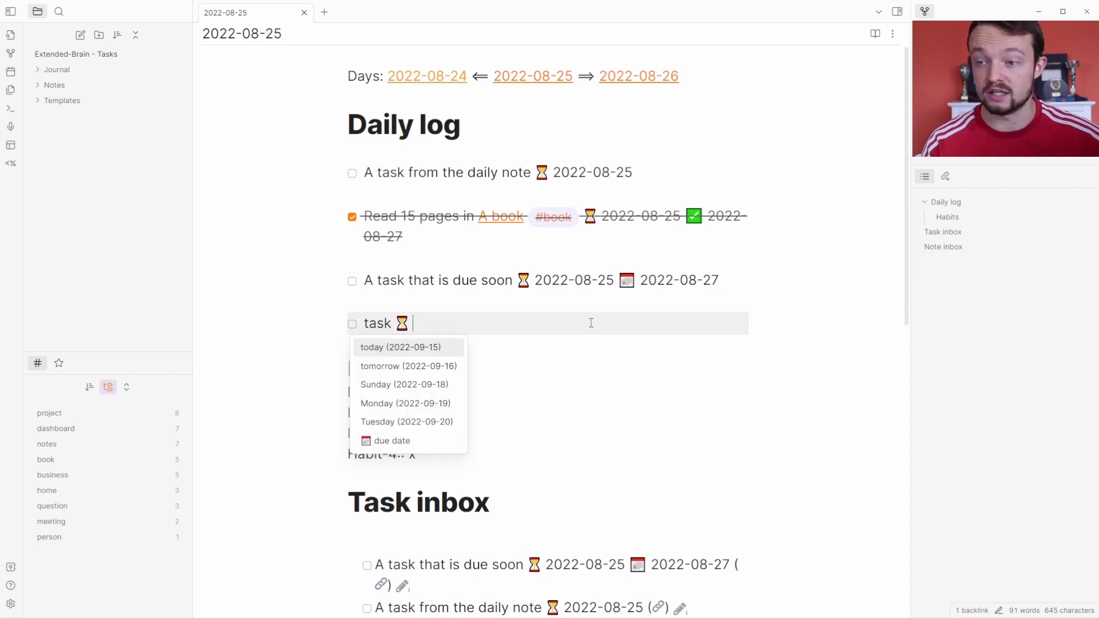
key(Down)
key(Return)
- Give the task a due date of Sunday, 2022-09-18
key(Down)
key(Return)
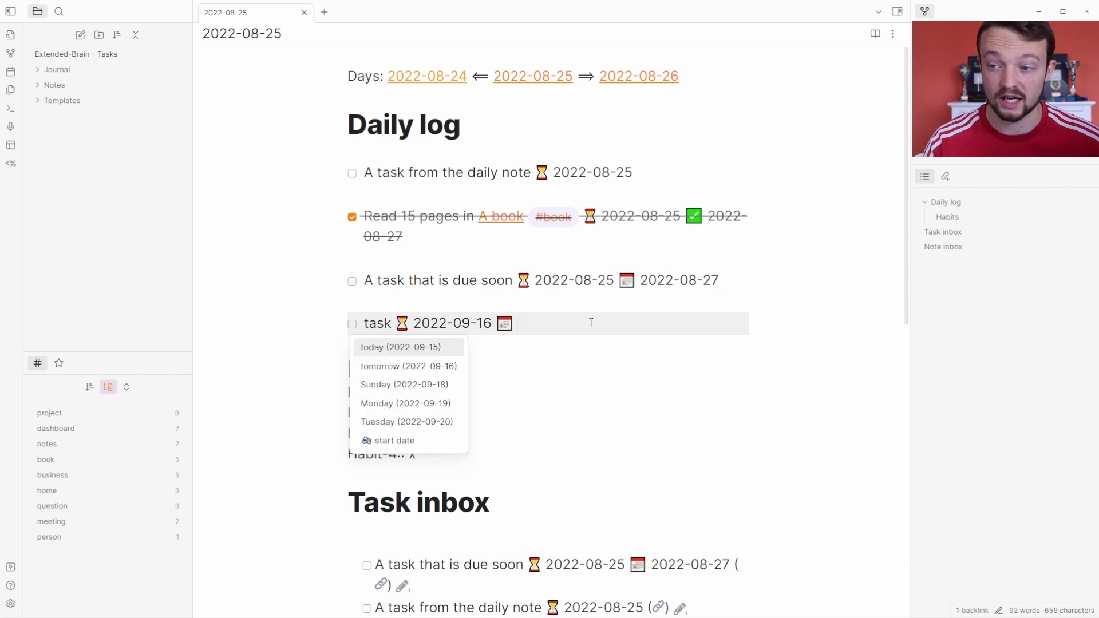
key(Down)
key(Down)
key(Return)
- Mark the task high priority, make it recur every day, and finish the line
key(Down)
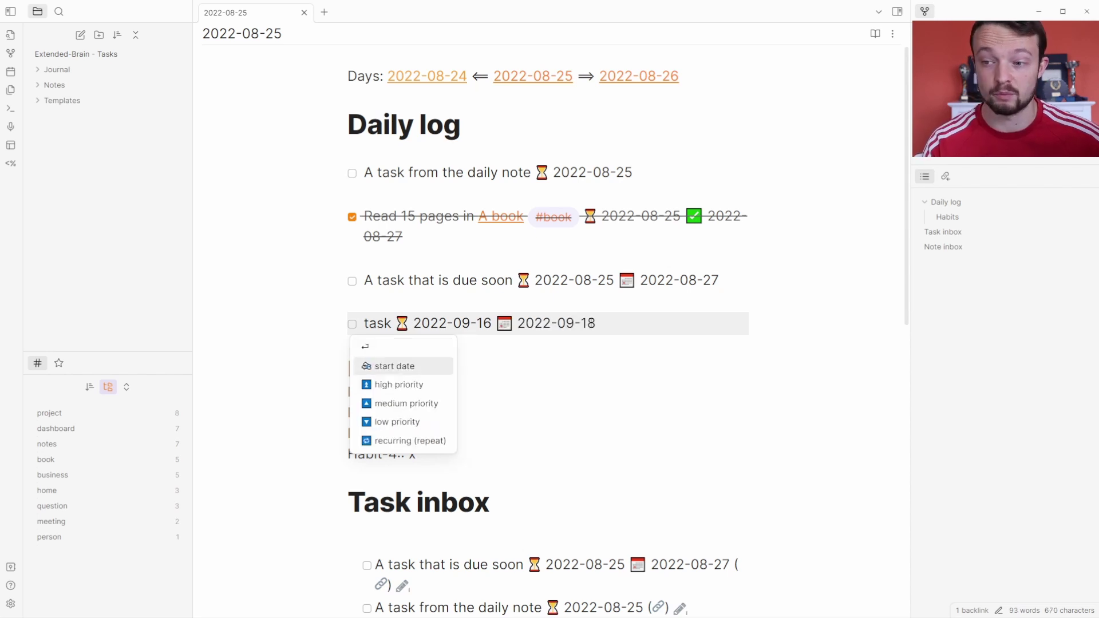
key(Down)
key(Return)
key(Down)
key(Down)
key(Return)
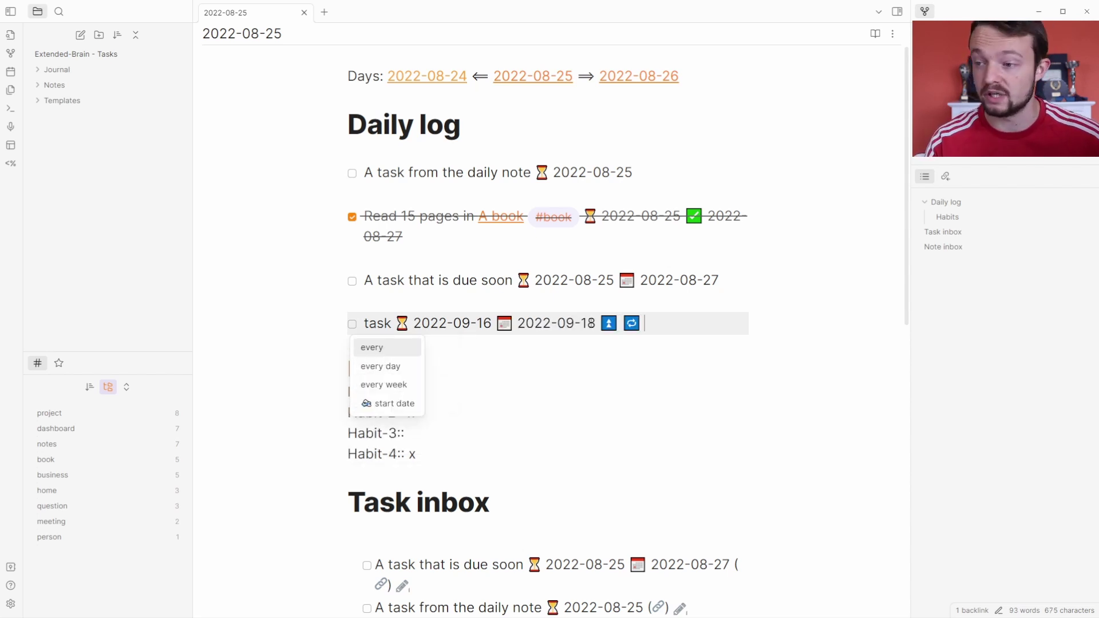
key(Down)
key(Return)
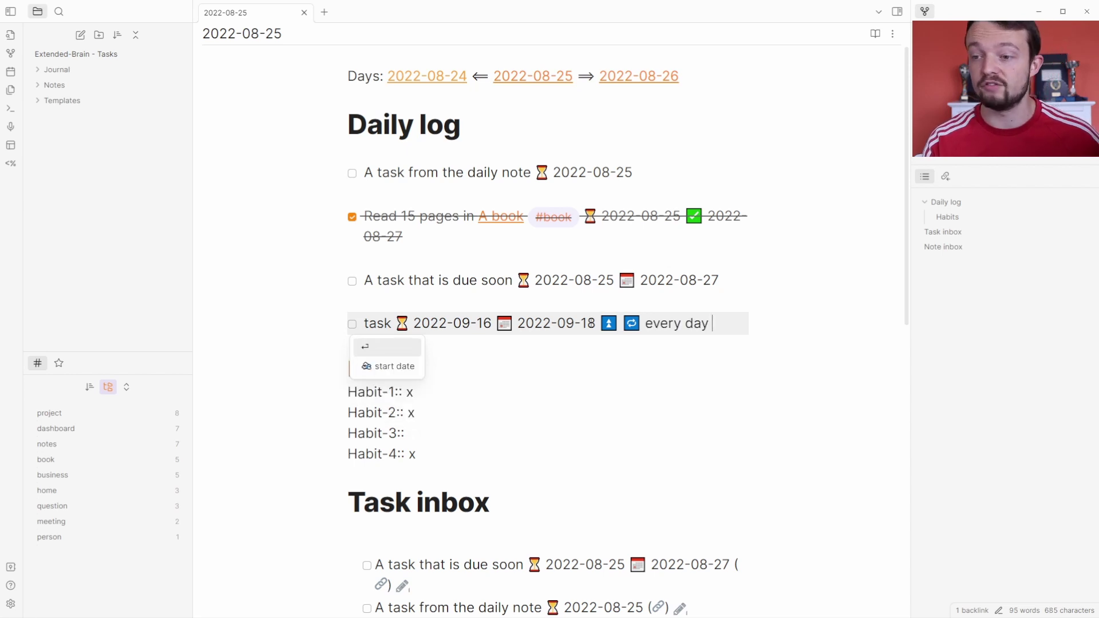
key(Return)
key(Return)
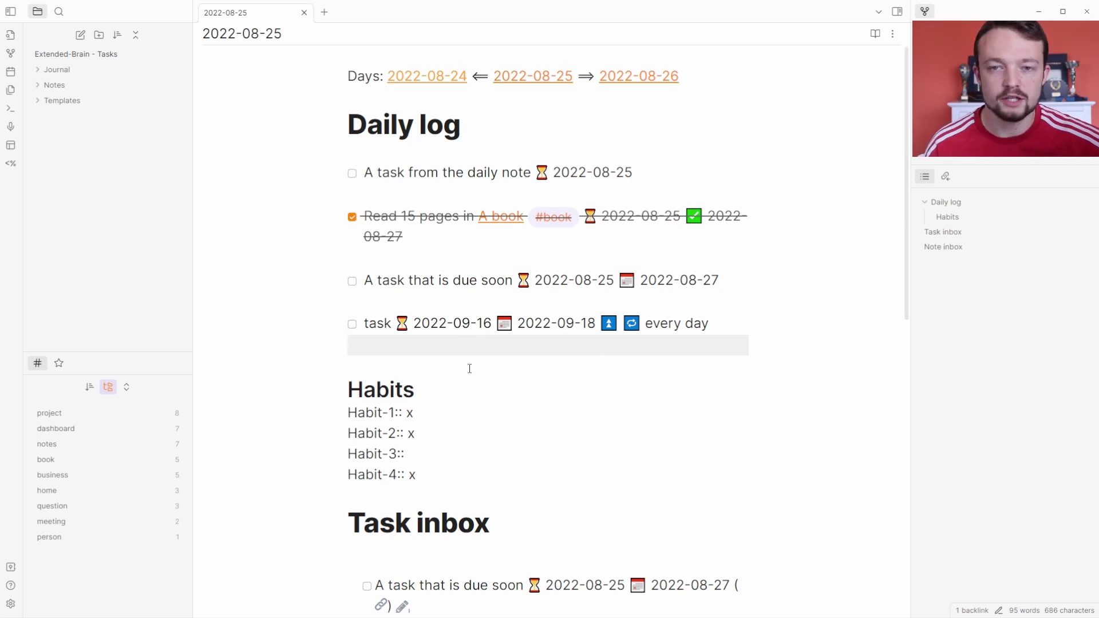
scroll(468, 368, down, 3)
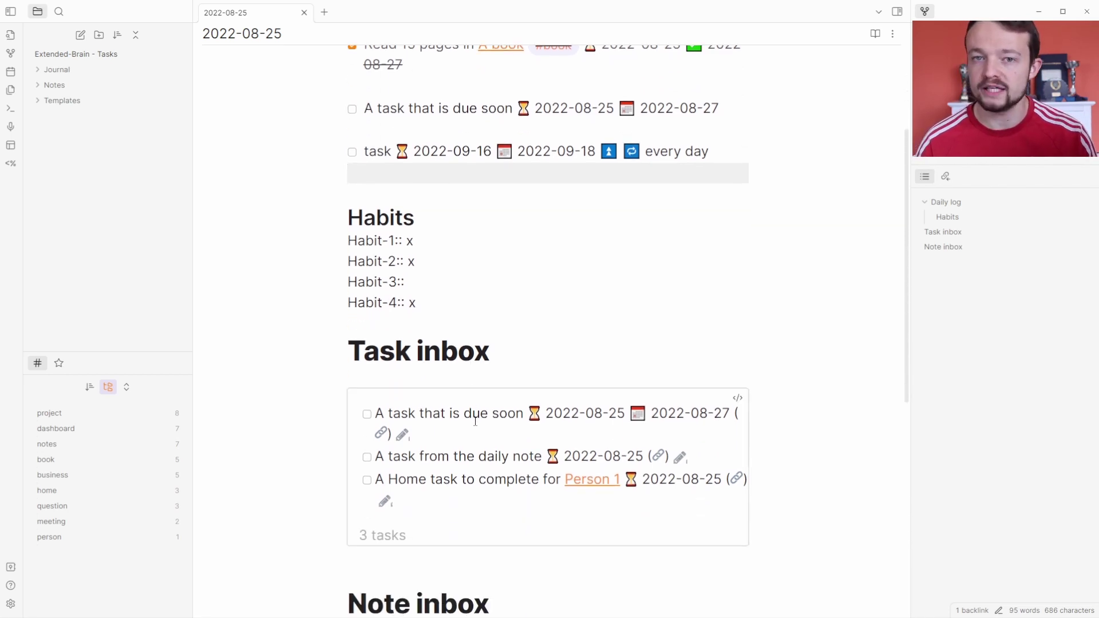
scroll(474, 420, down, 2)
click(467, 263)
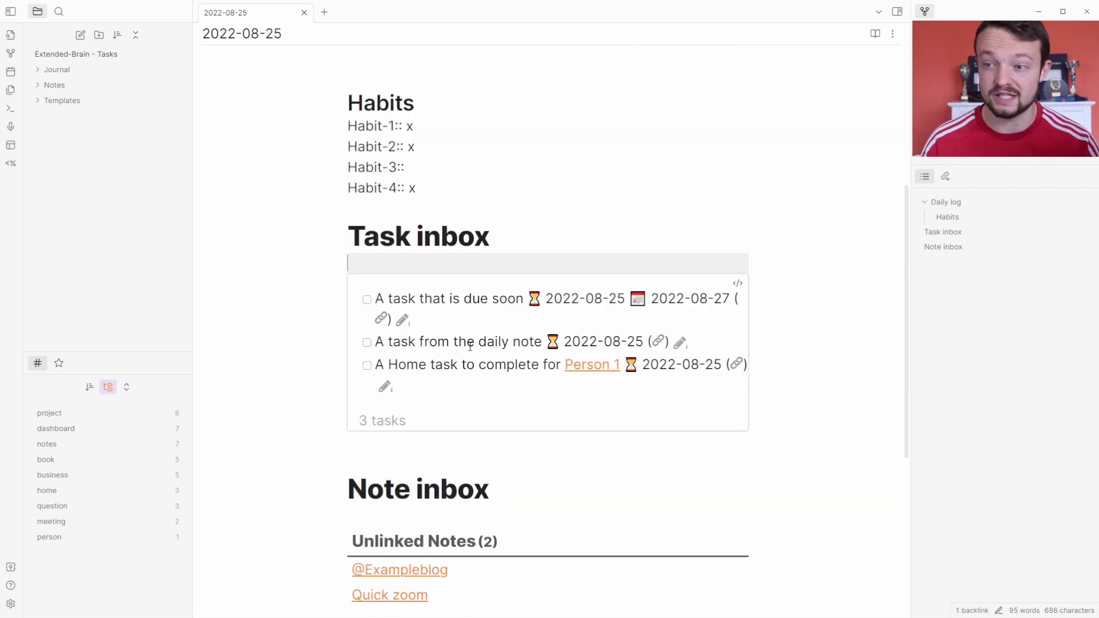
click(737, 283)
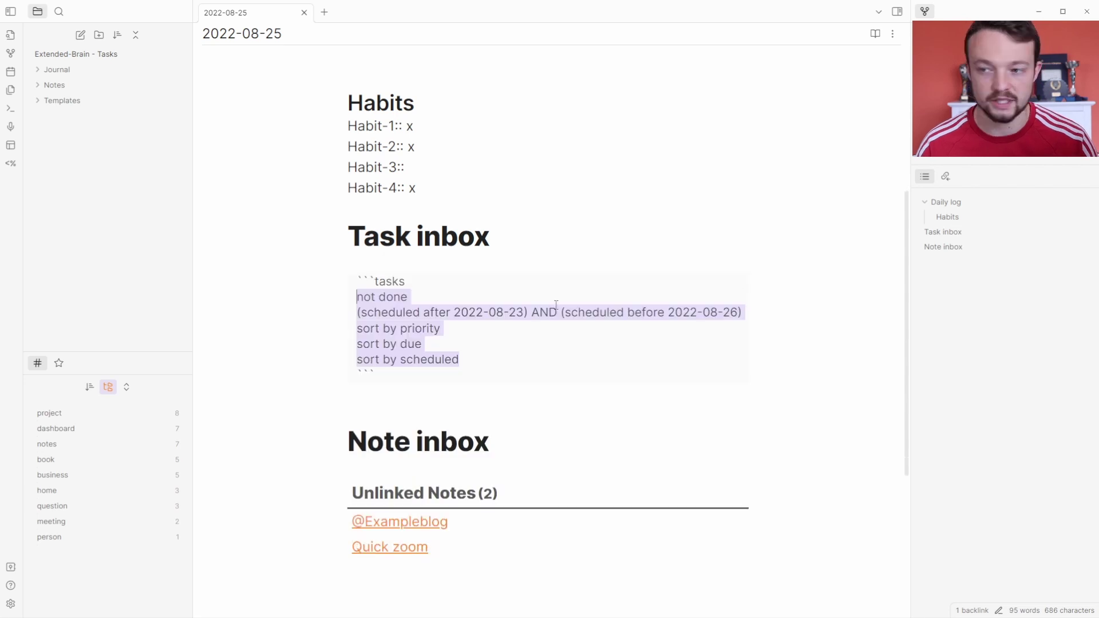
click(450, 330)
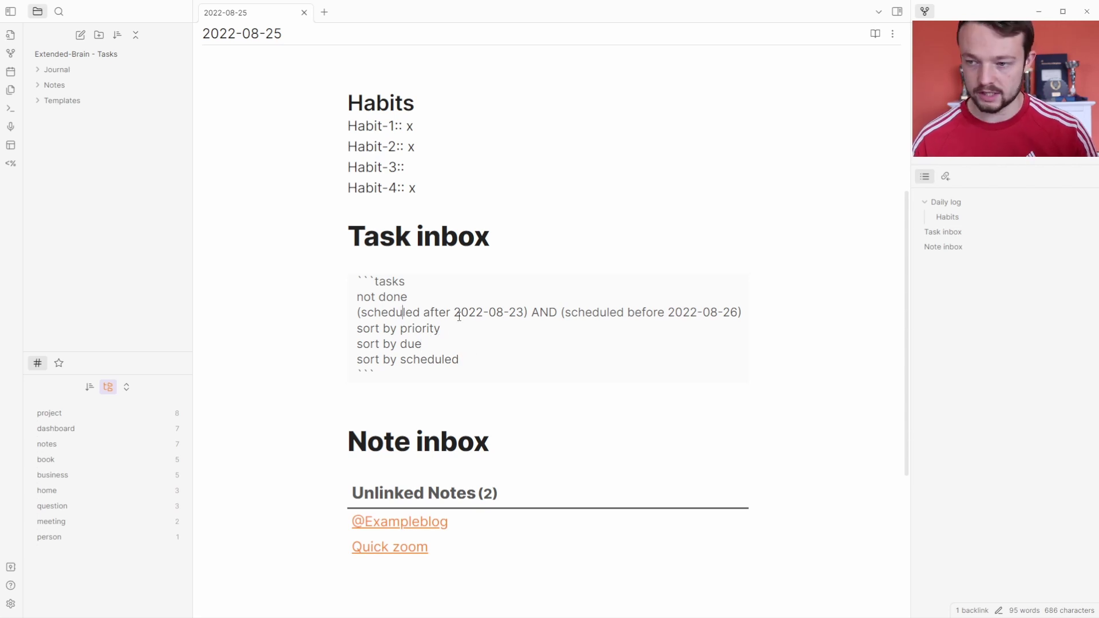
click(601, 314)
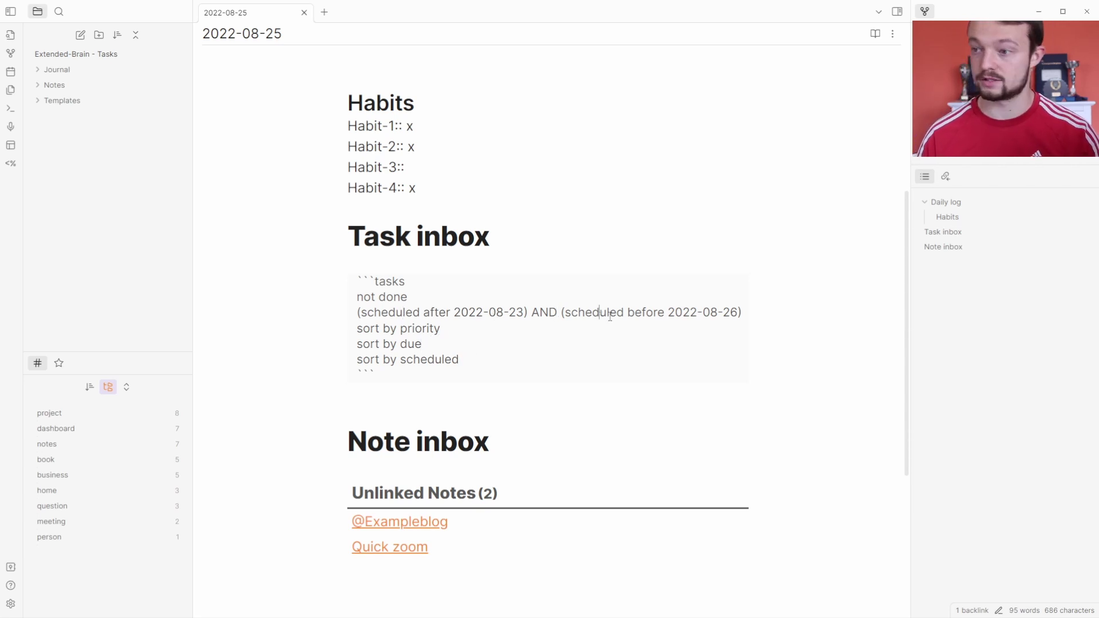
key(Up)
key(Up)
key(Up)
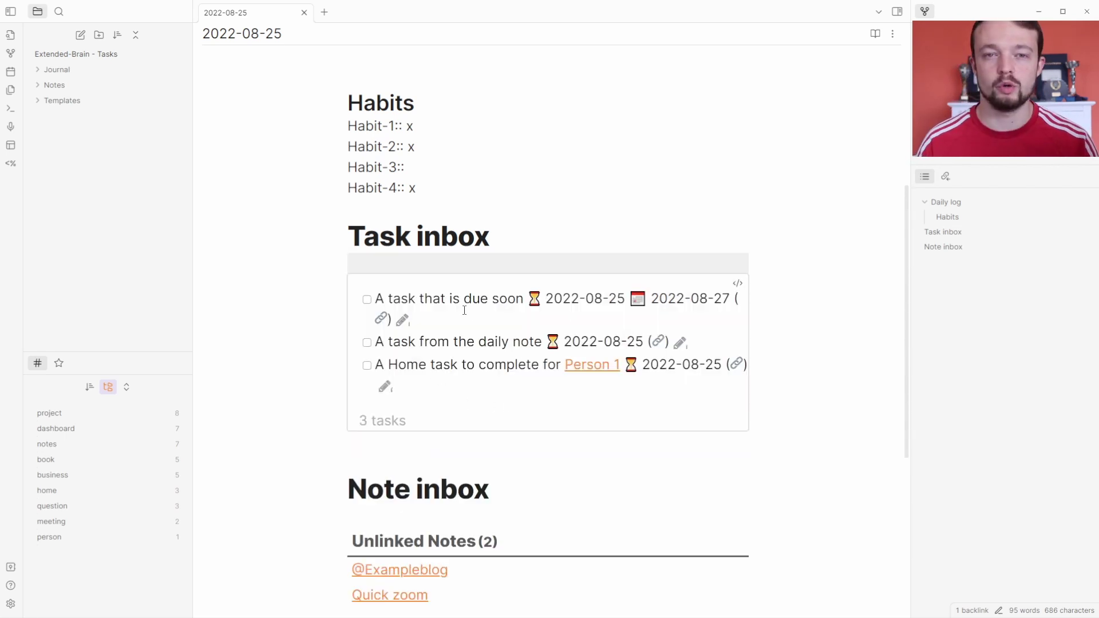
mouse_move(382, 321)
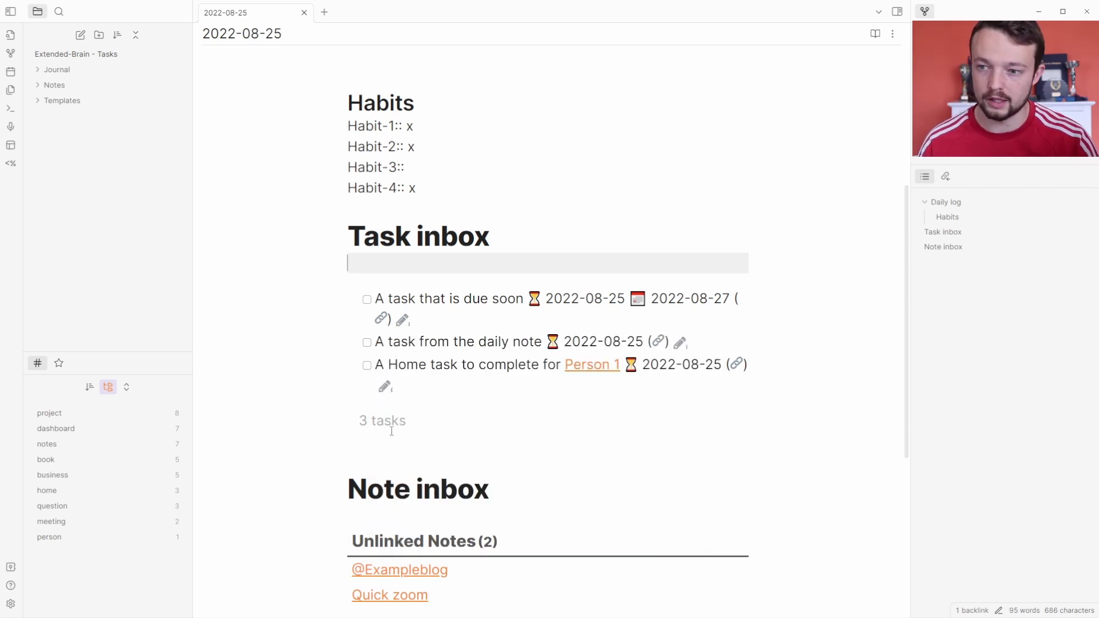
- Enter 'today' (2022-09-15) as the Home task's Start date in its edit dialog and apply
click(385, 389)
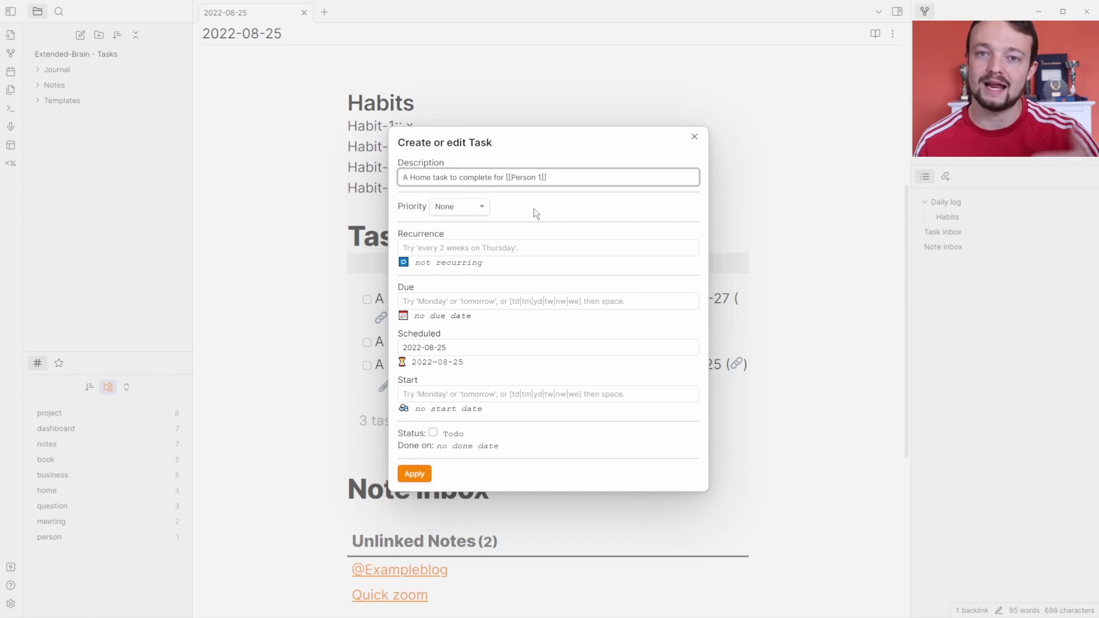
click(483, 207)
click(511, 210)
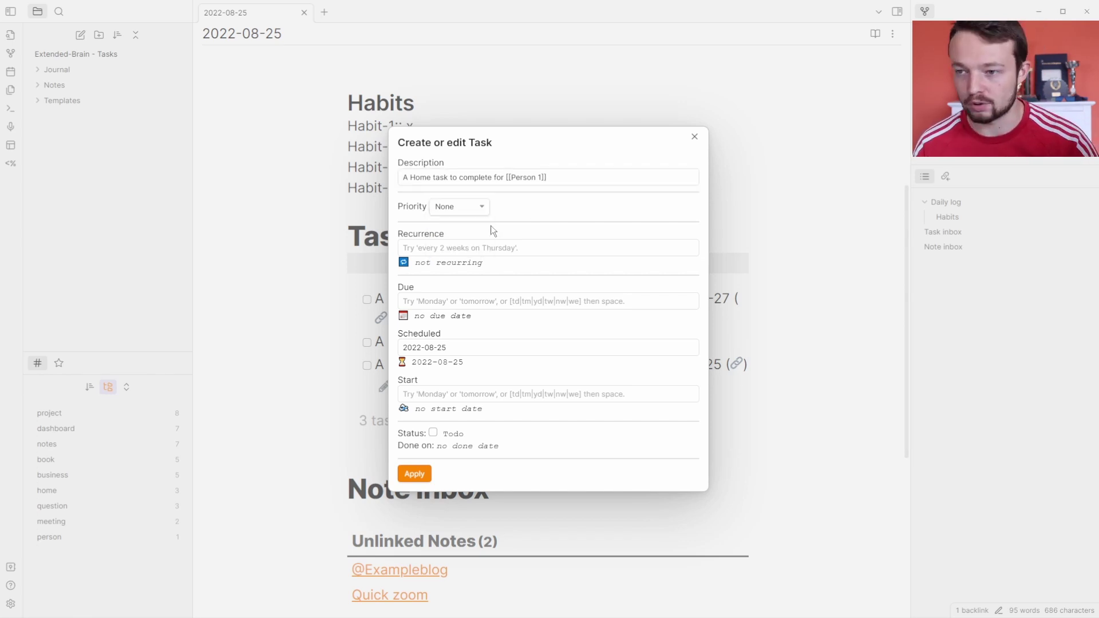
click(481, 245)
click(461, 298)
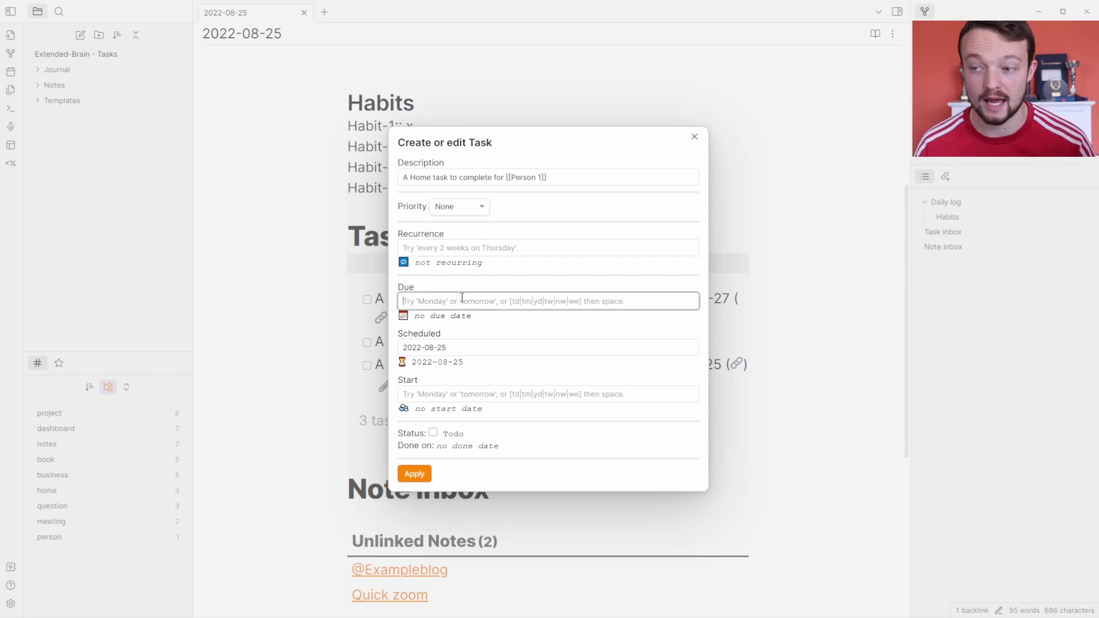
click(460, 352)
click(458, 393)
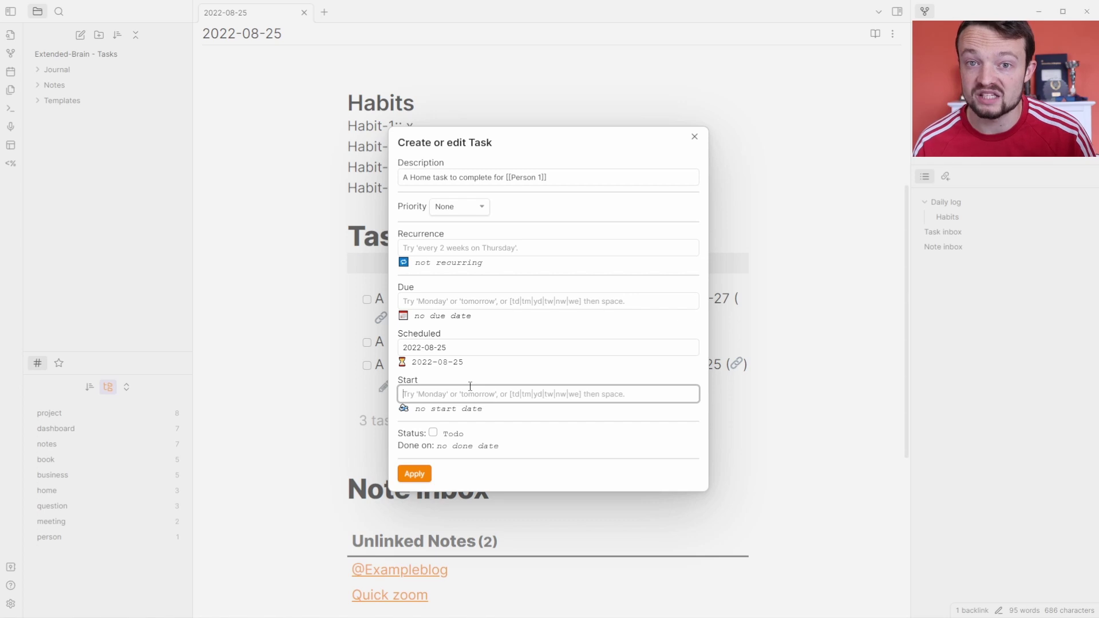
text(today)
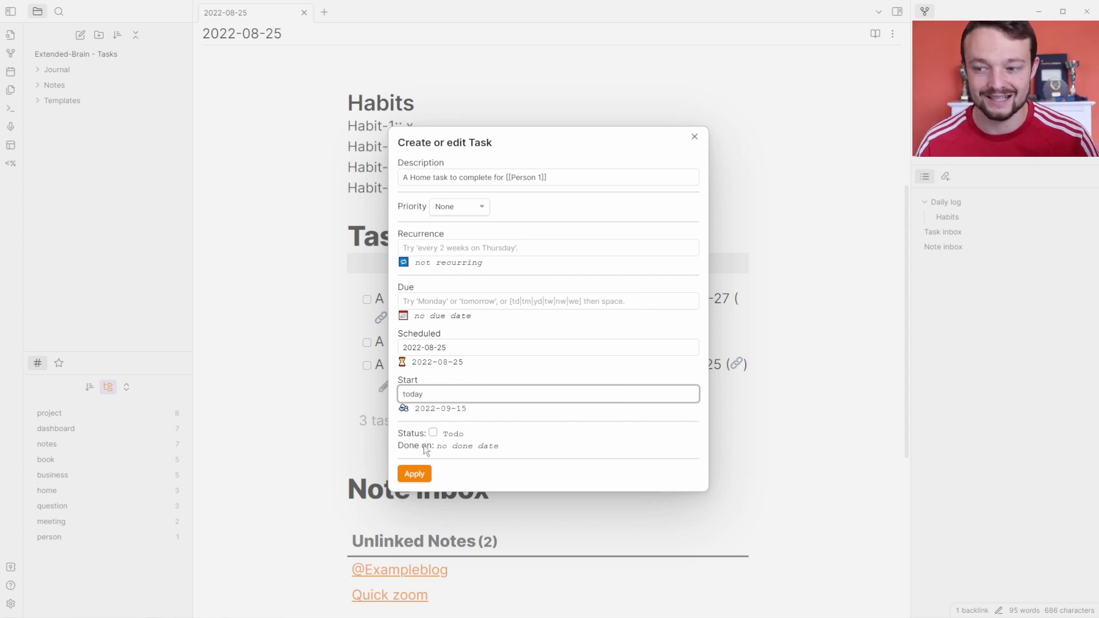
click(414, 474)
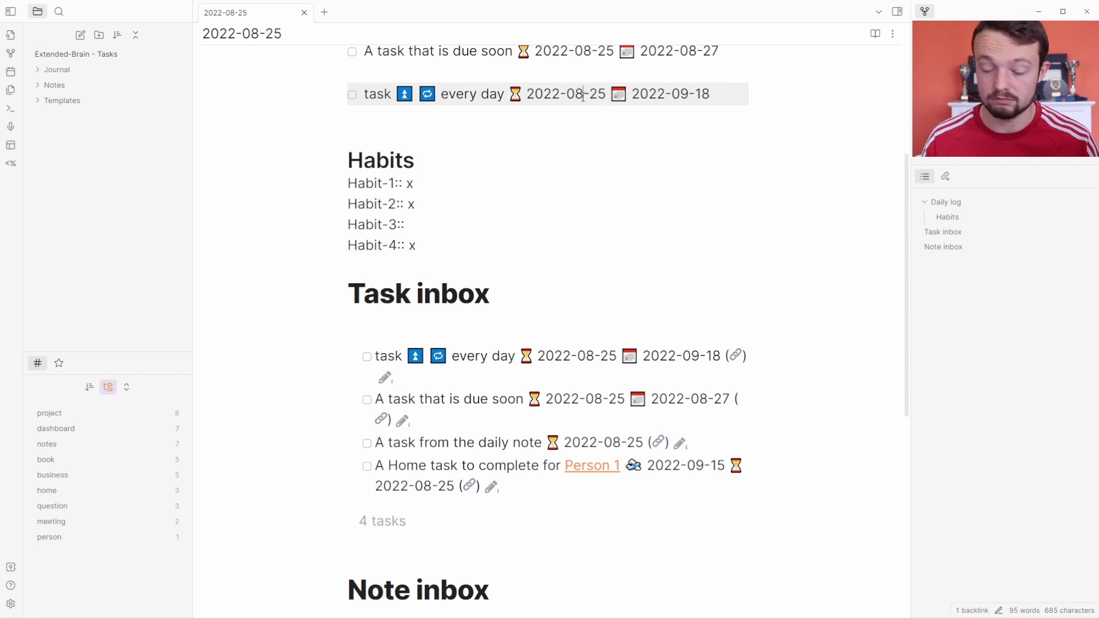
- Change the recurring task's scheduled date to 2022-08-25 and refresh the note to update the Task inbox
key(BackSpace)
text(8)
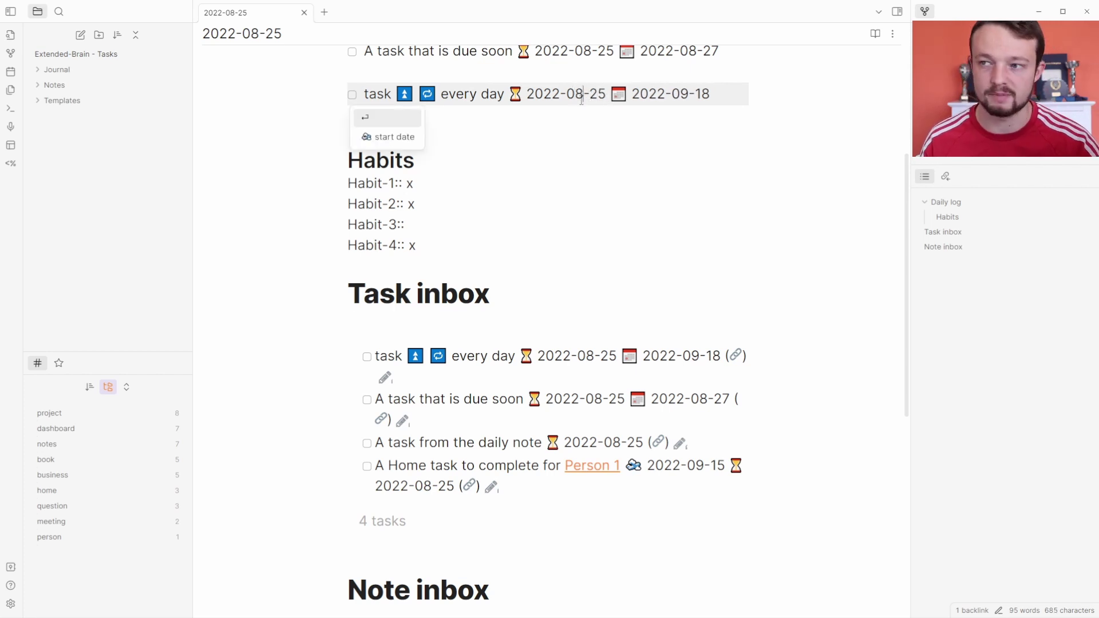
key(Return)
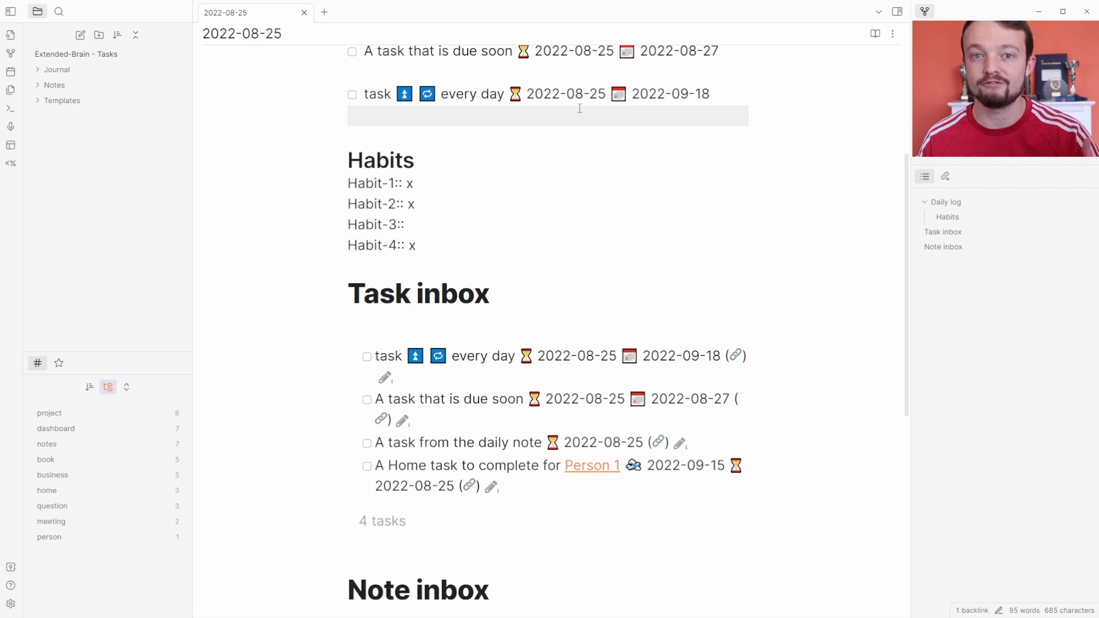
key(BackSpace)
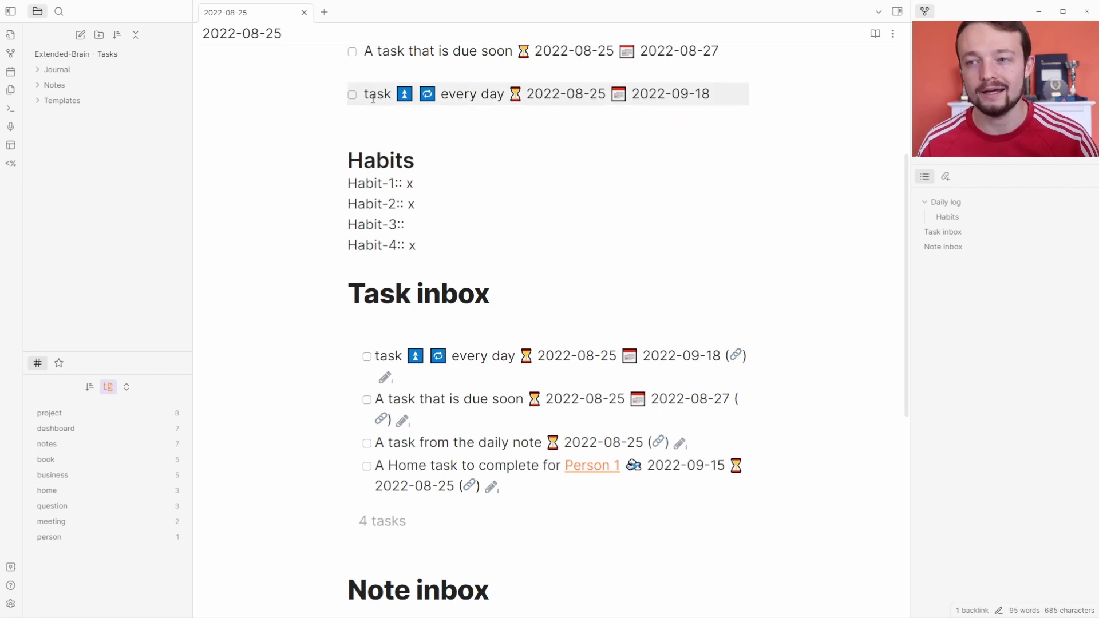
scroll(607, 97, up, 1)
scroll(444, 153, up, 4)
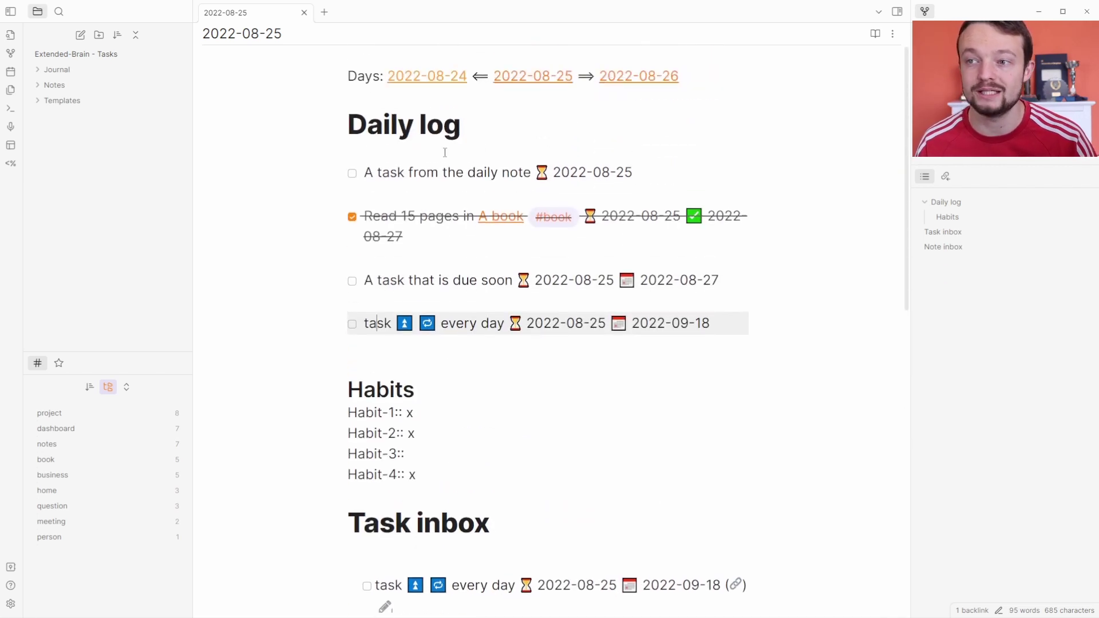
scroll(474, 199, down, 7)
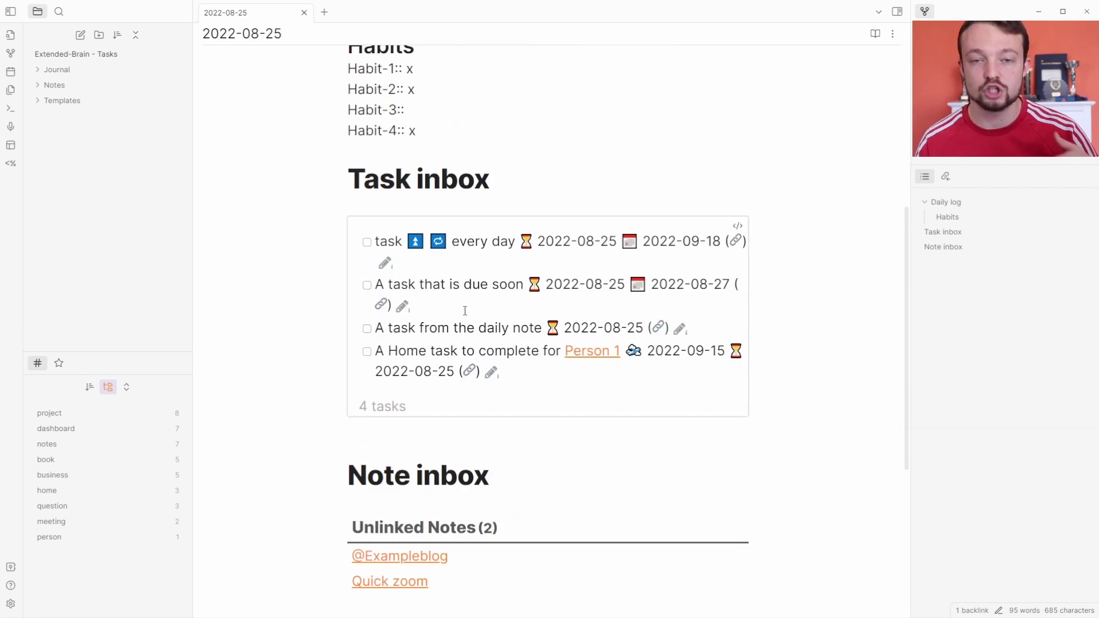
- Tick off the recurring task, then also complete its regenerated 2022-08-26 copy
click(366, 242)
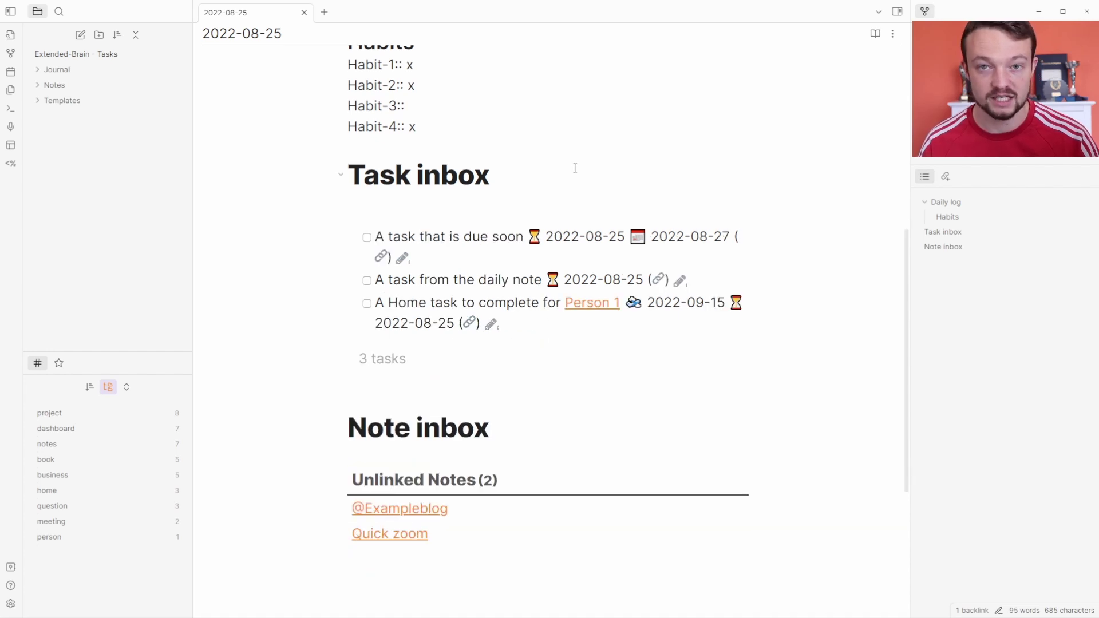
scroll(572, 167, up, 5)
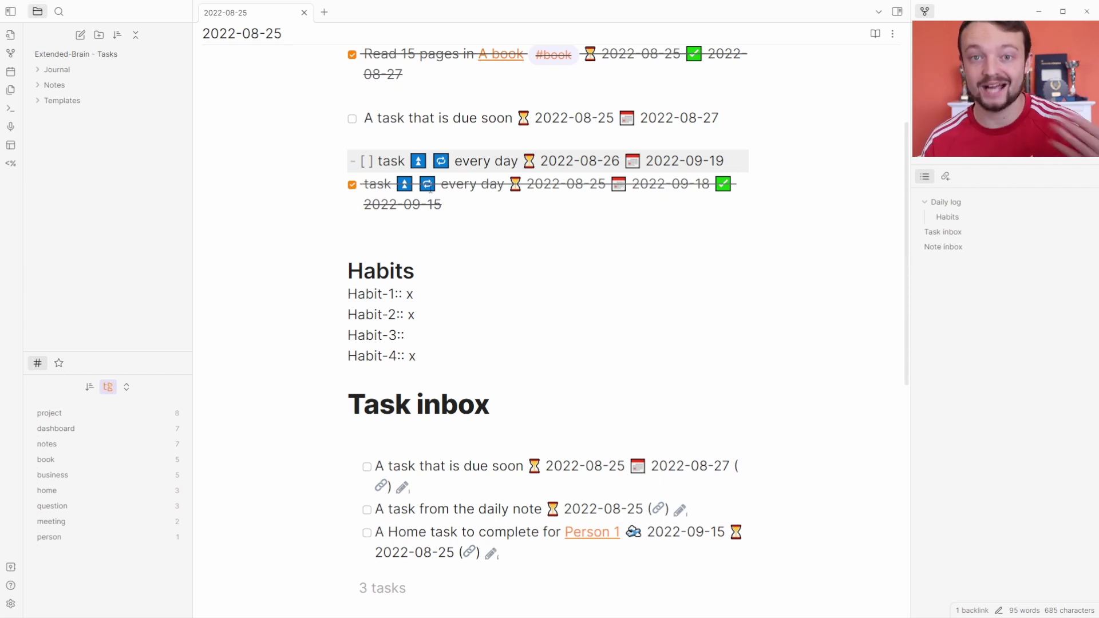
click(468, 161)
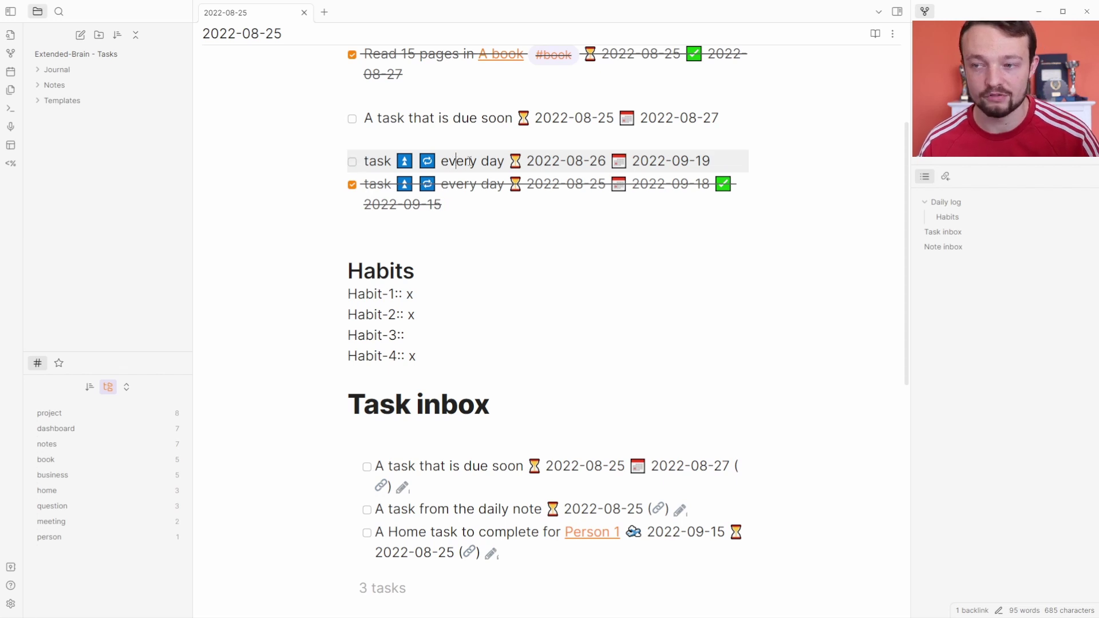
click(352, 163)
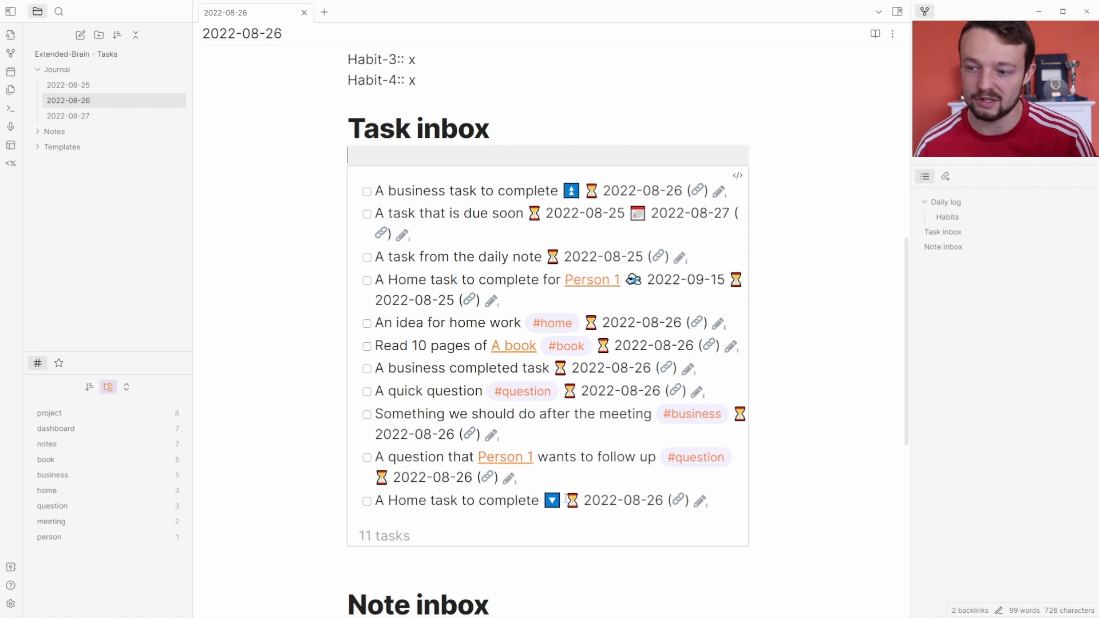
- Reveal the Task inbox query and highlight its sort by priority, due and scheduled lines
key(Down)
drag(440, 221, 357, 222)
drag(423, 238, 358, 237)
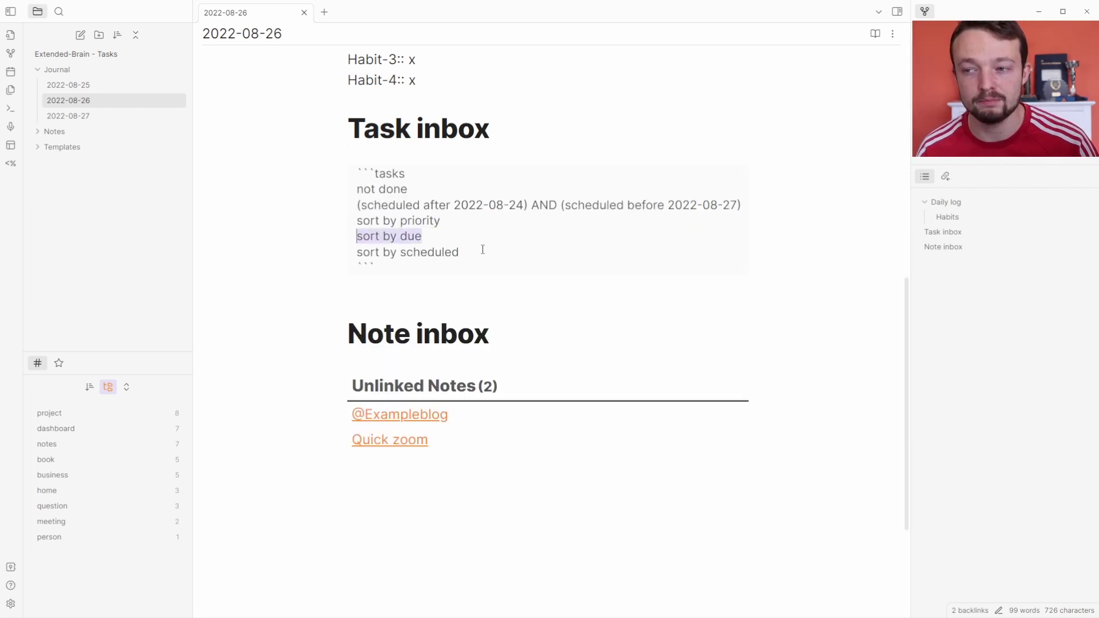
drag(483, 250, 351, 250)
click(485, 160)
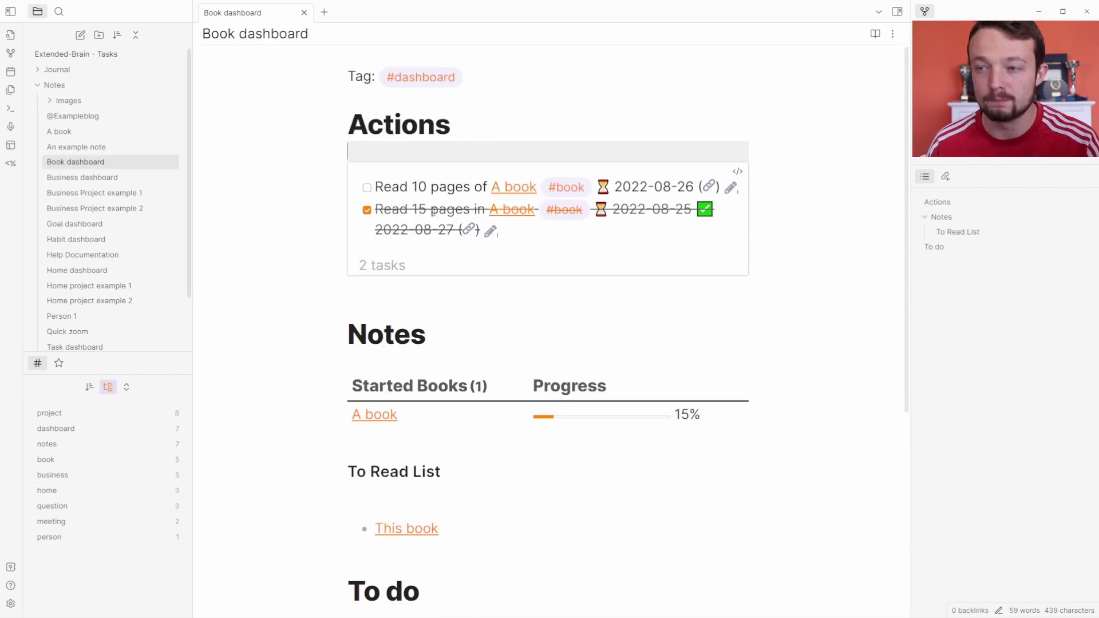
- Open the Actions query source and go over its tags include book, sort by scheduled reverse and limit 10 lines
click(730, 175)
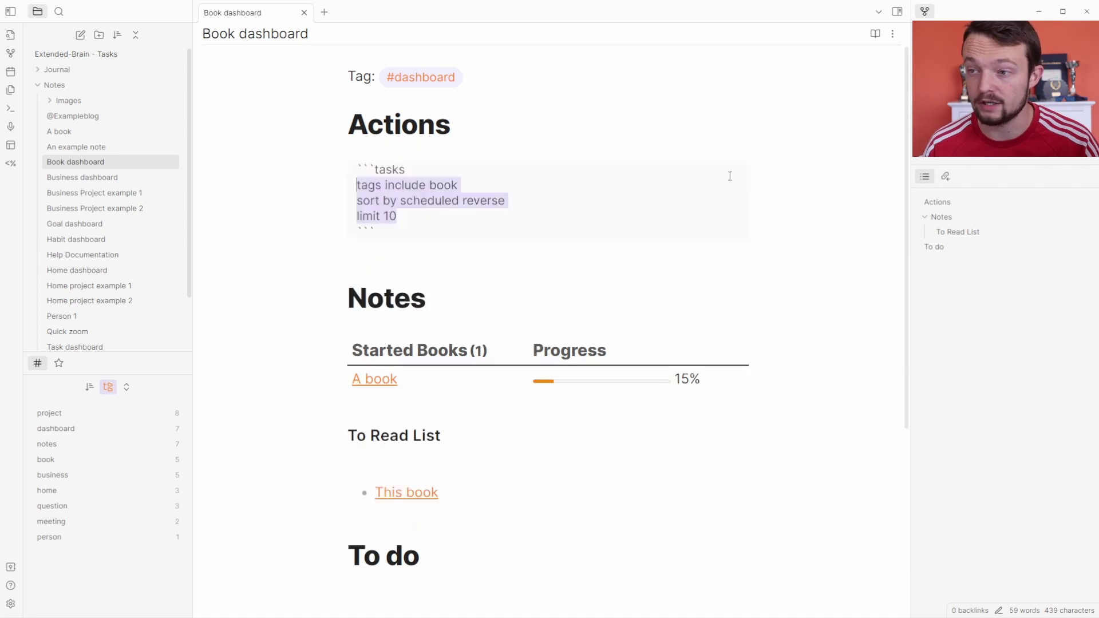
click(446, 172)
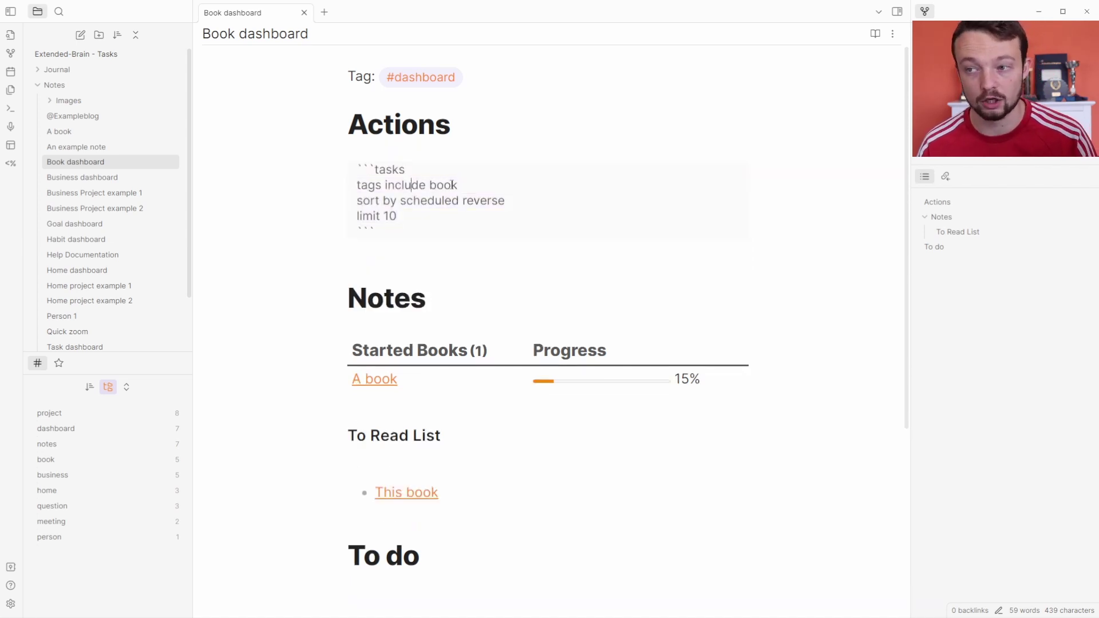
click(457, 185)
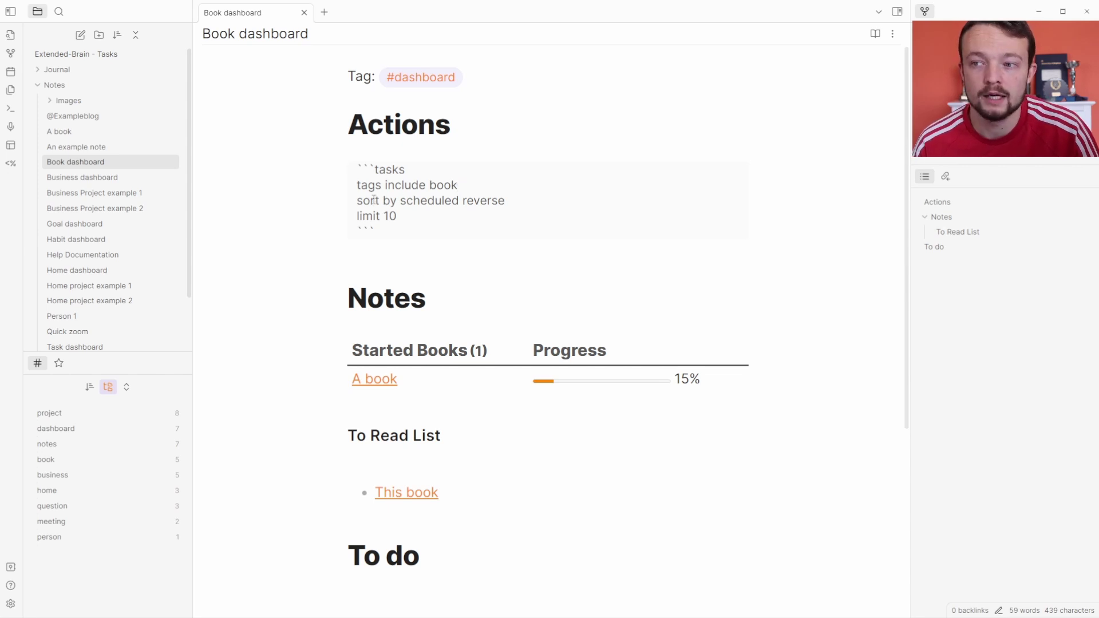
click(396, 200)
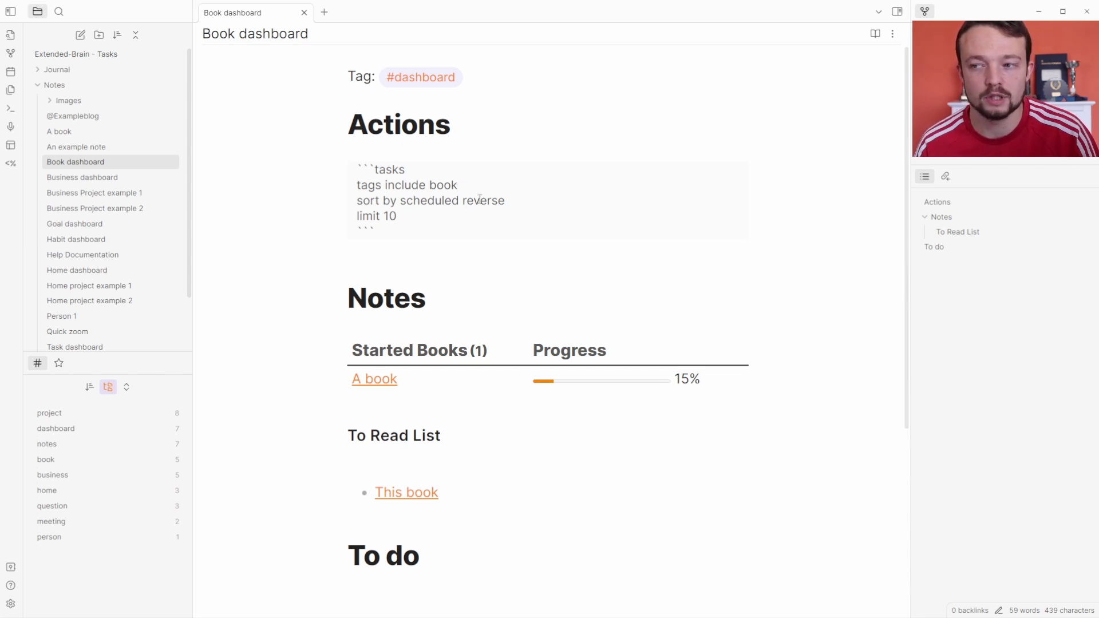
key(Right)
key(Right)
key(Right)
key(Right)
key(Right)
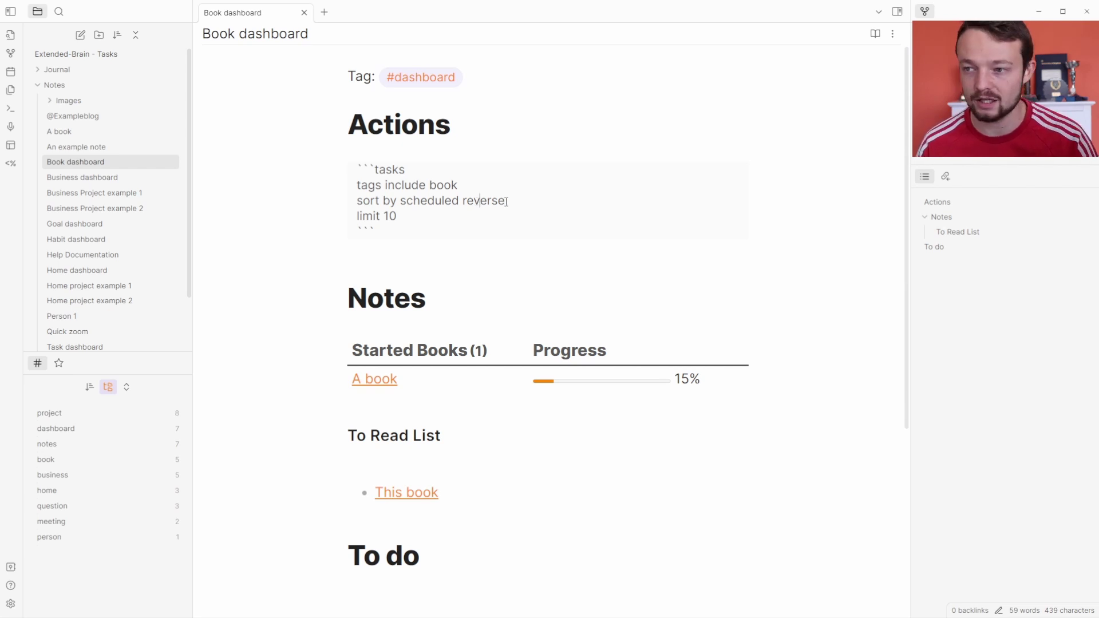
click(431, 217)
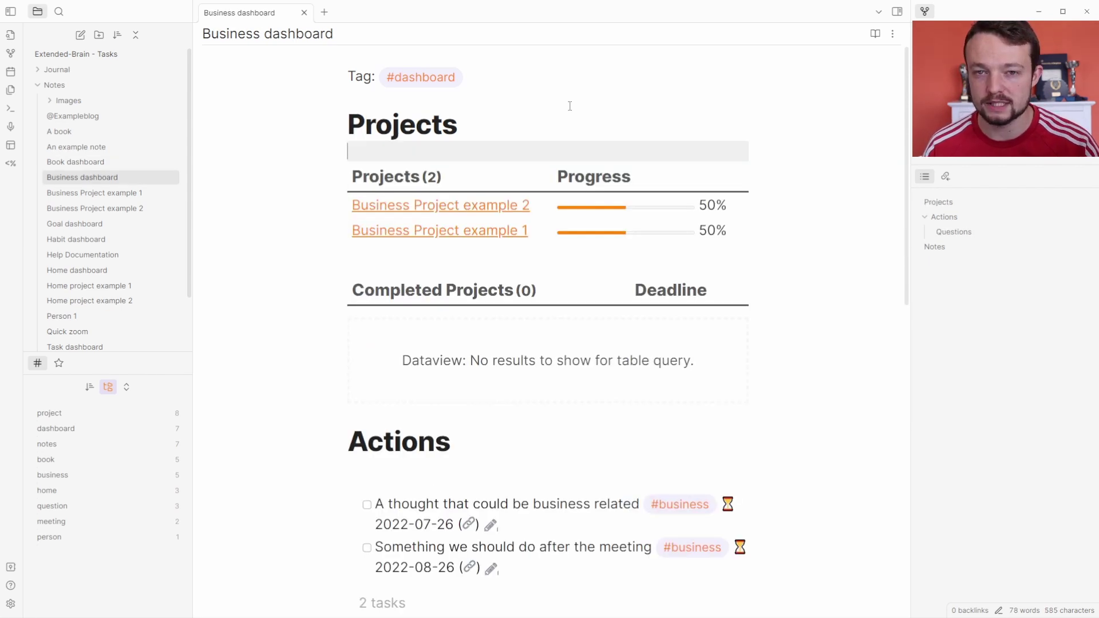
- View the source of the Business dashboard's Projects dataview and Actions tasks queries
click(737, 172)
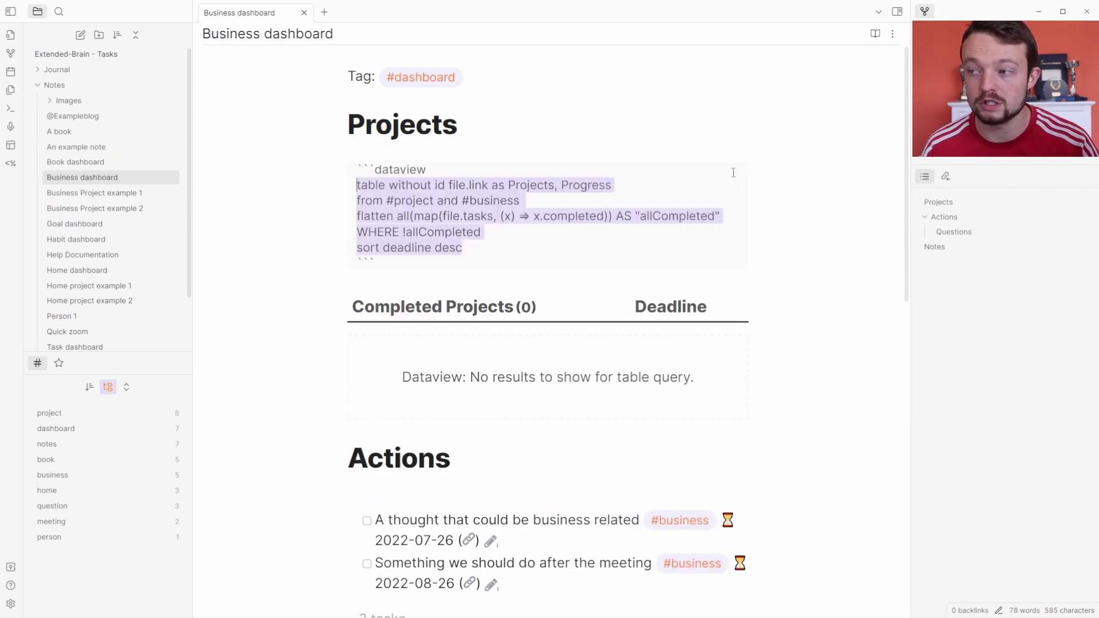
click(565, 212)
scroll(510, 231, down, 5)
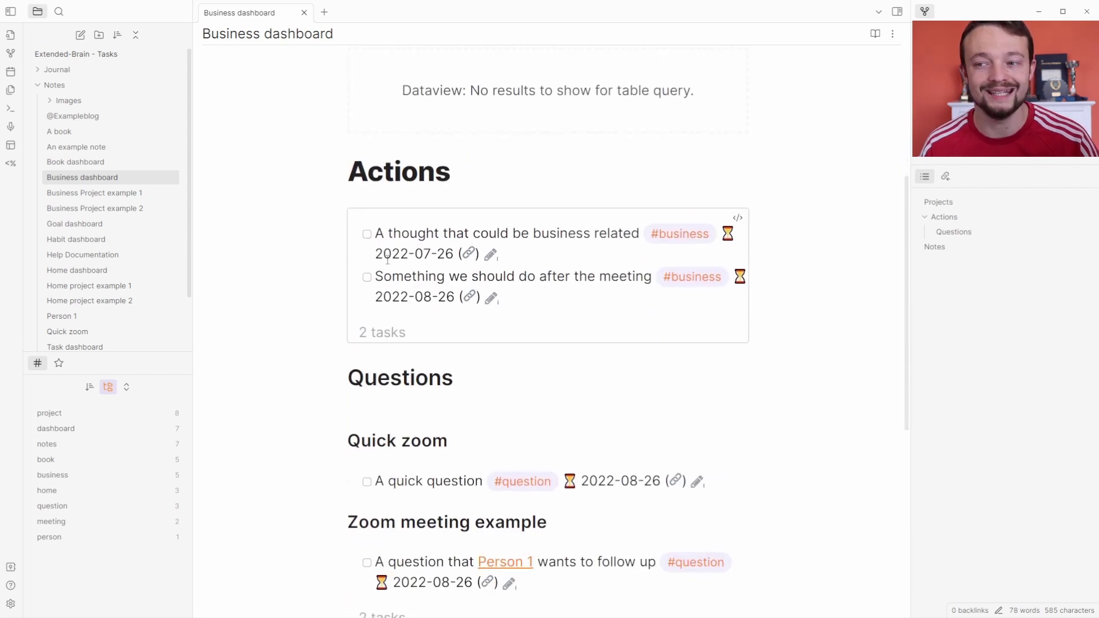
click(738, 216)
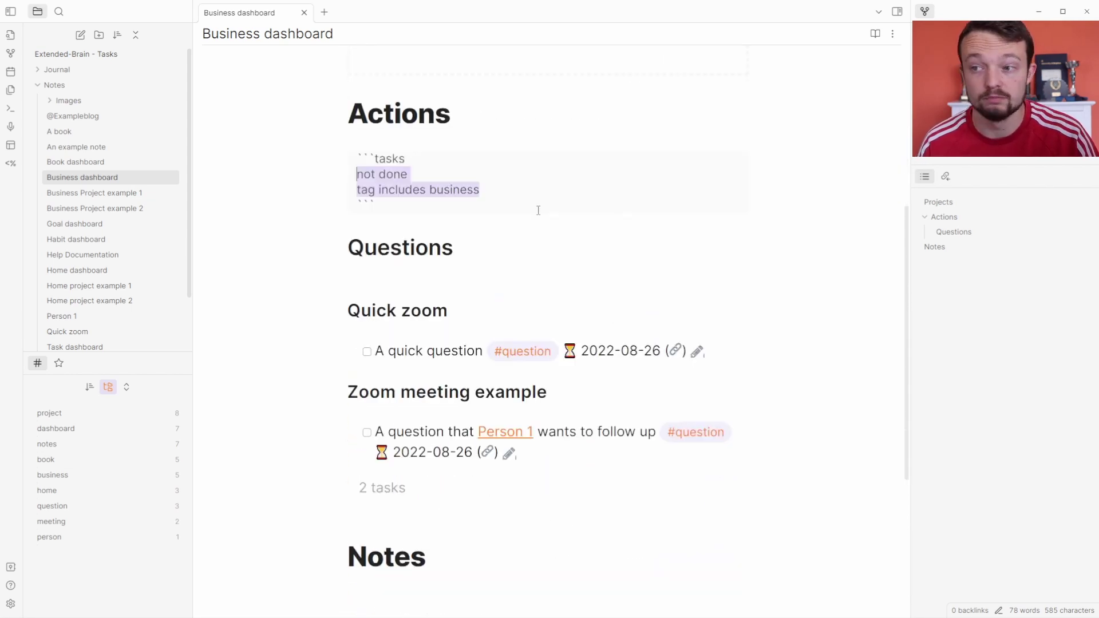
click(462, 190)
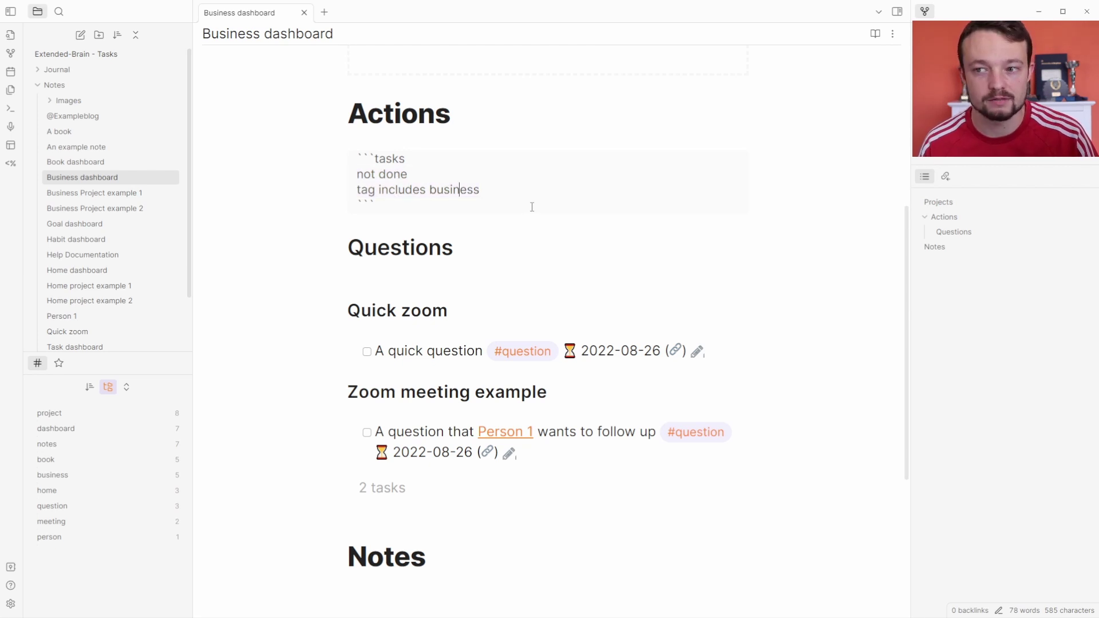
click(588, 219)
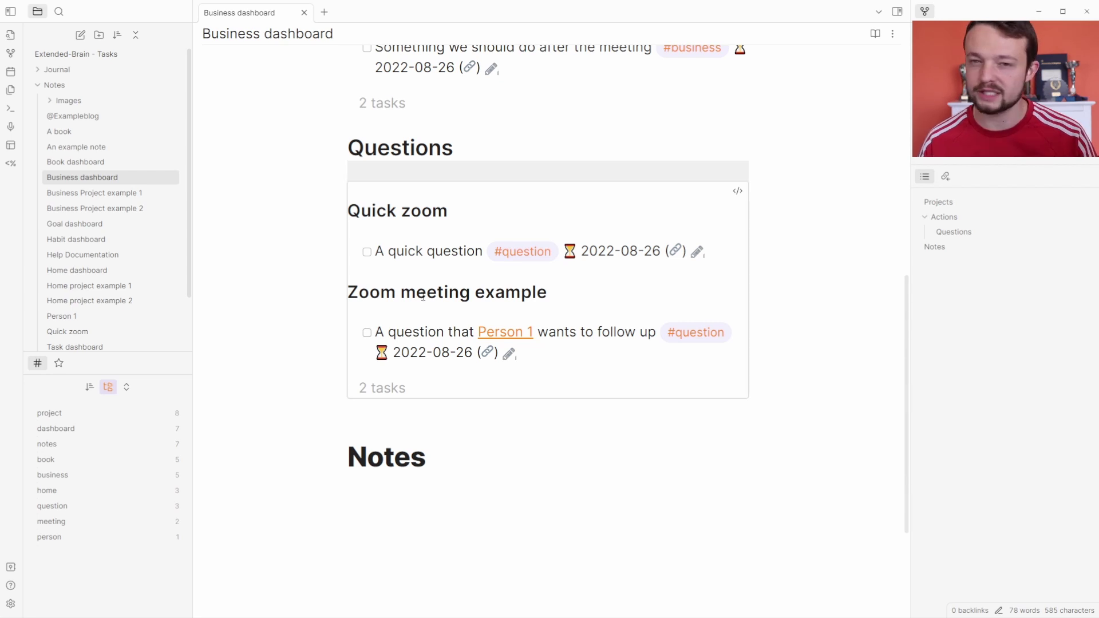
- Inspect the Questions query's not done, tags include question and group by filename lines
click(737, 191)
click(475, 201)
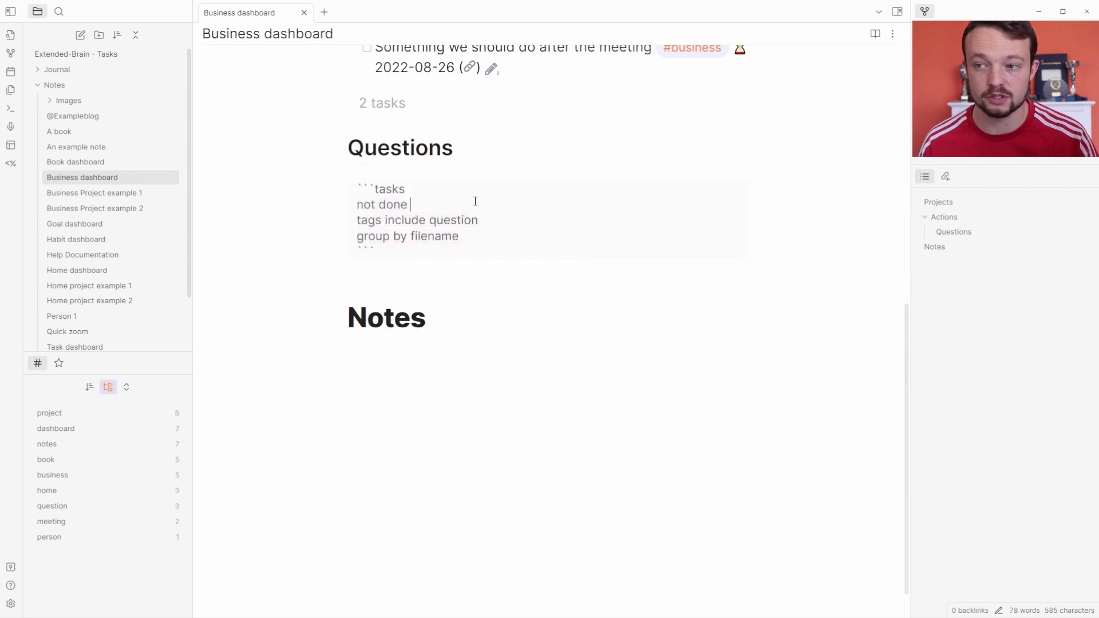
key(Right)
key(Right)
key(Right)
key(Right)
key(Right)
key(Right)
key(Right)
key(Right)
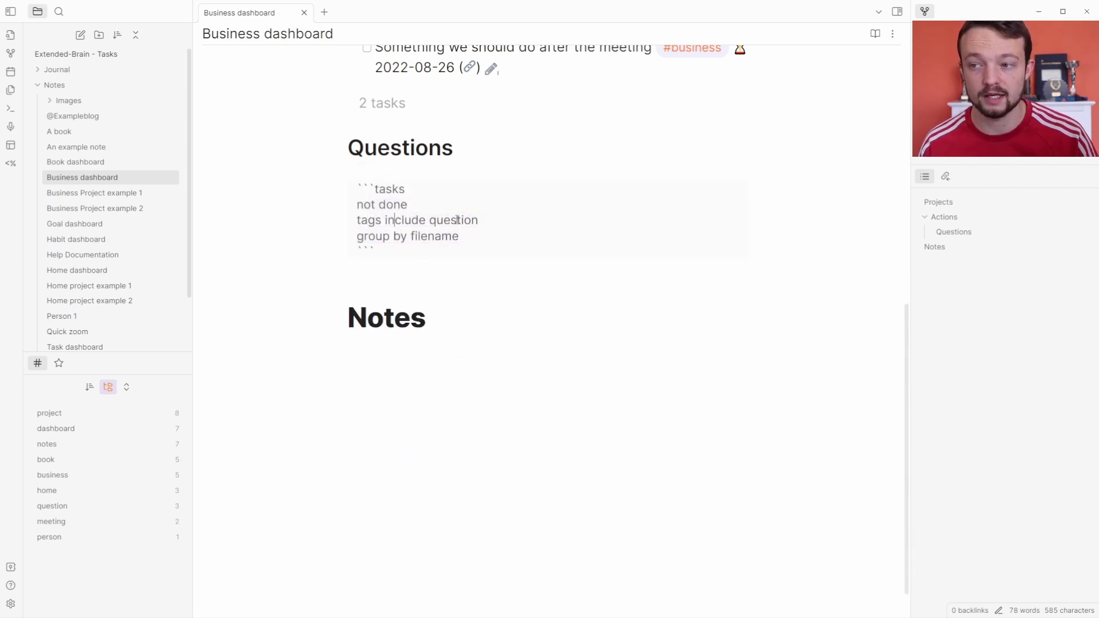
click(442, 237)
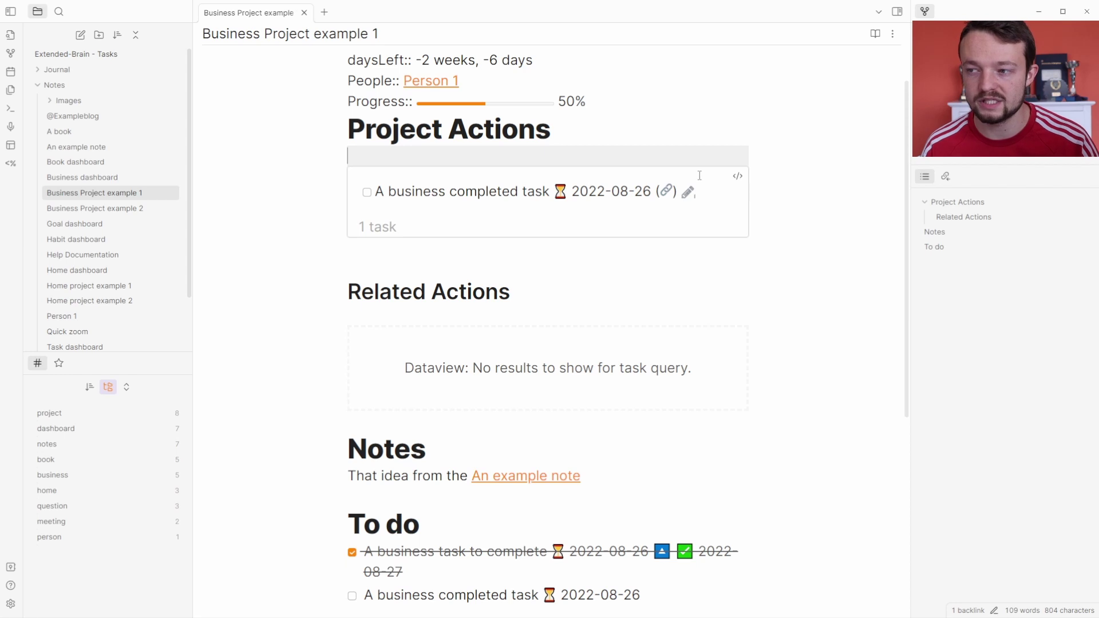
- View the Project Actions query source, then open the Related Actions dataview query source
click(737, 177)
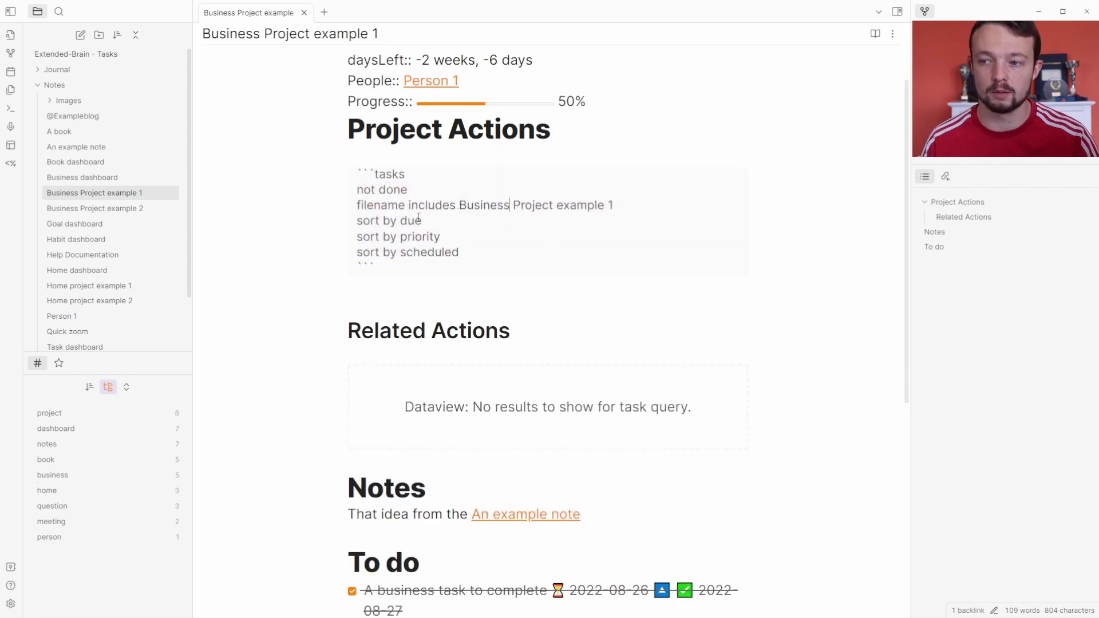
click(432, 154)
scroll(425, 226, down, 2)
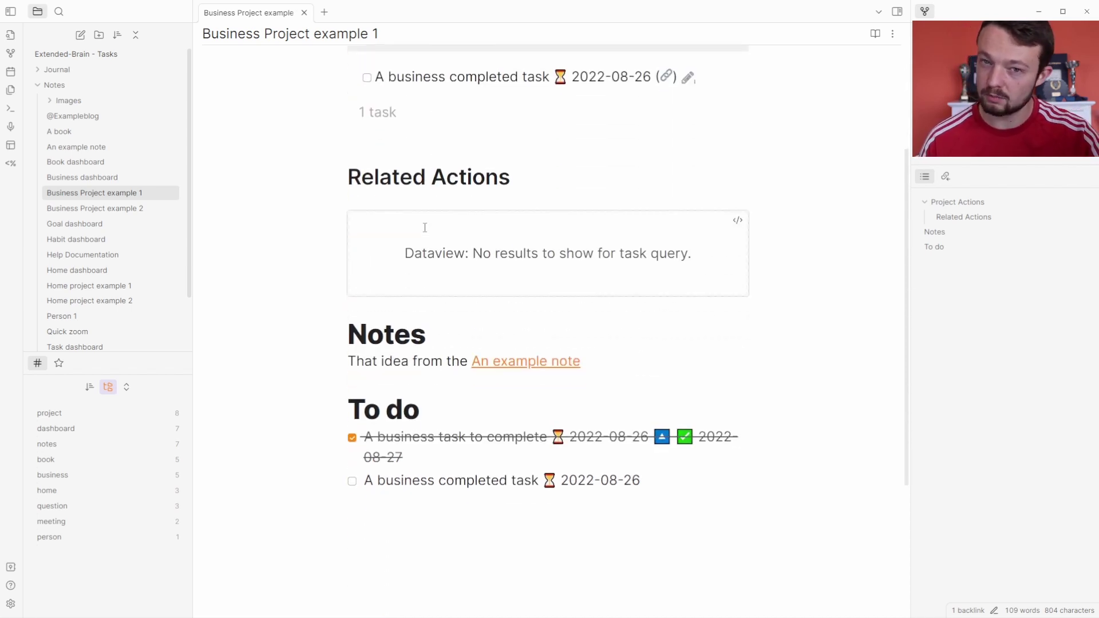
click(736, 222)
click(584, 250)
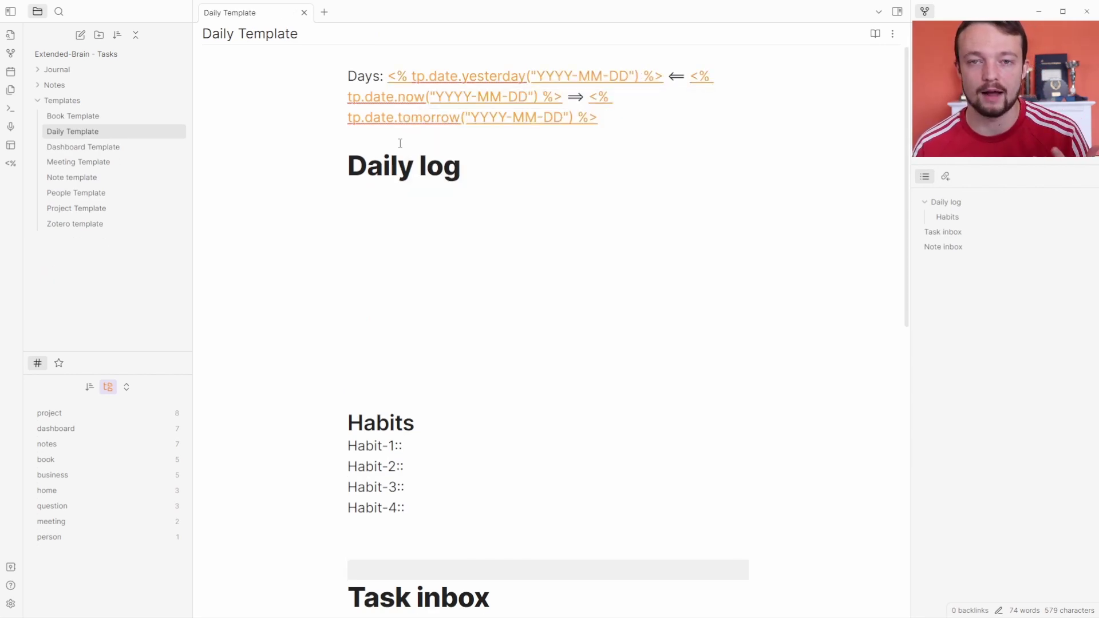
- Inspect the Daily Template's Task inbox query, highlighting its Templater scheduled-after date
scroll(400, 143, down, 5)
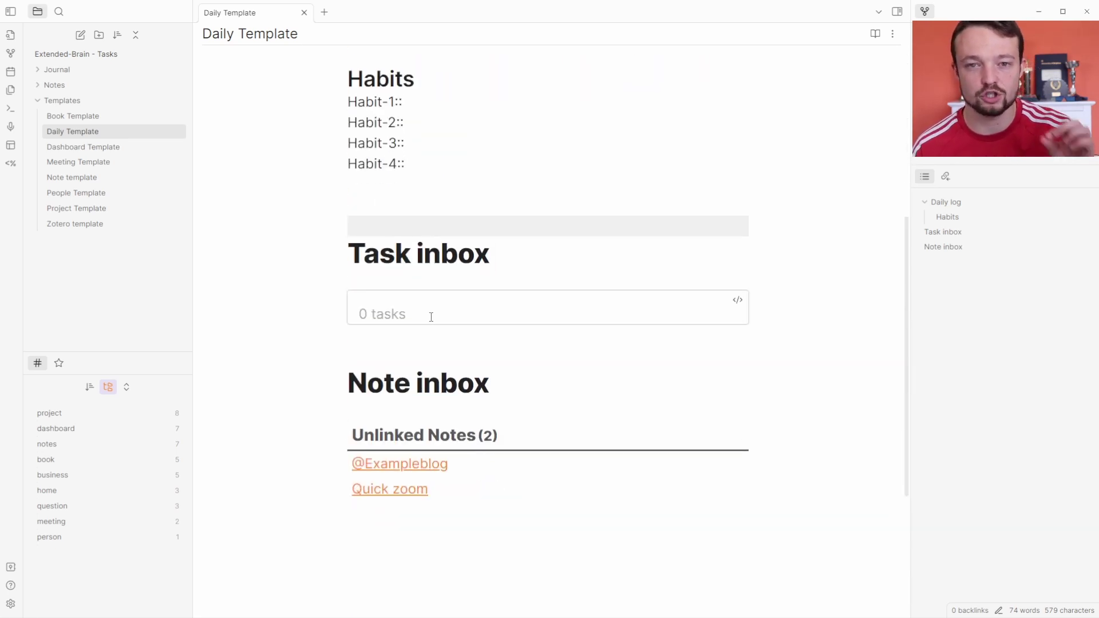
click(737, 300)
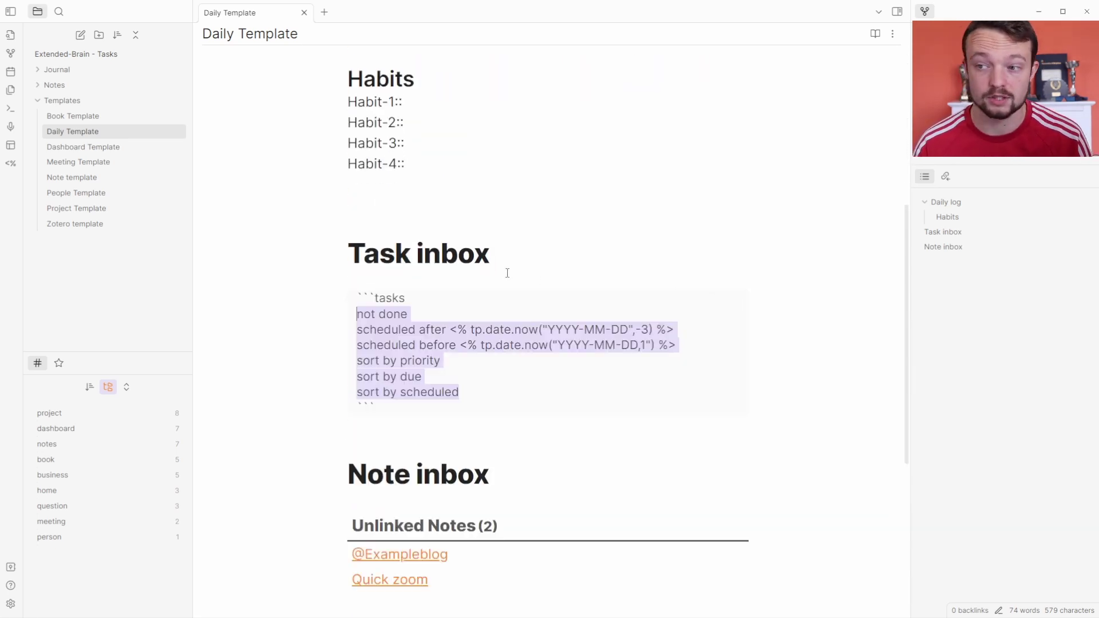
click(482, 340)
drag(450, 329, 674, 330)
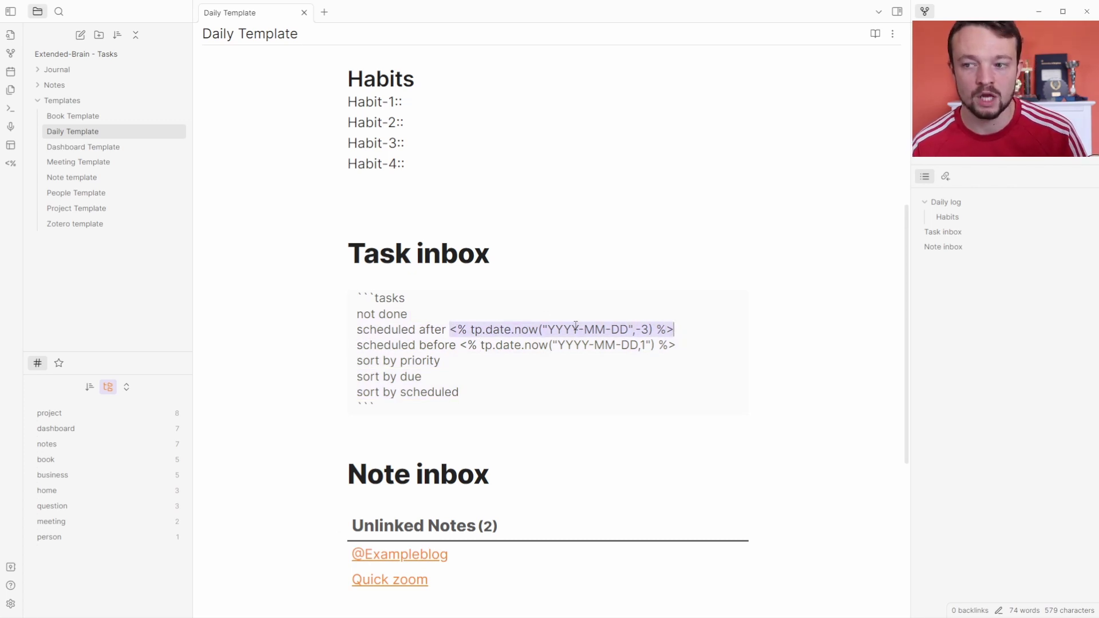
click(436, 295)
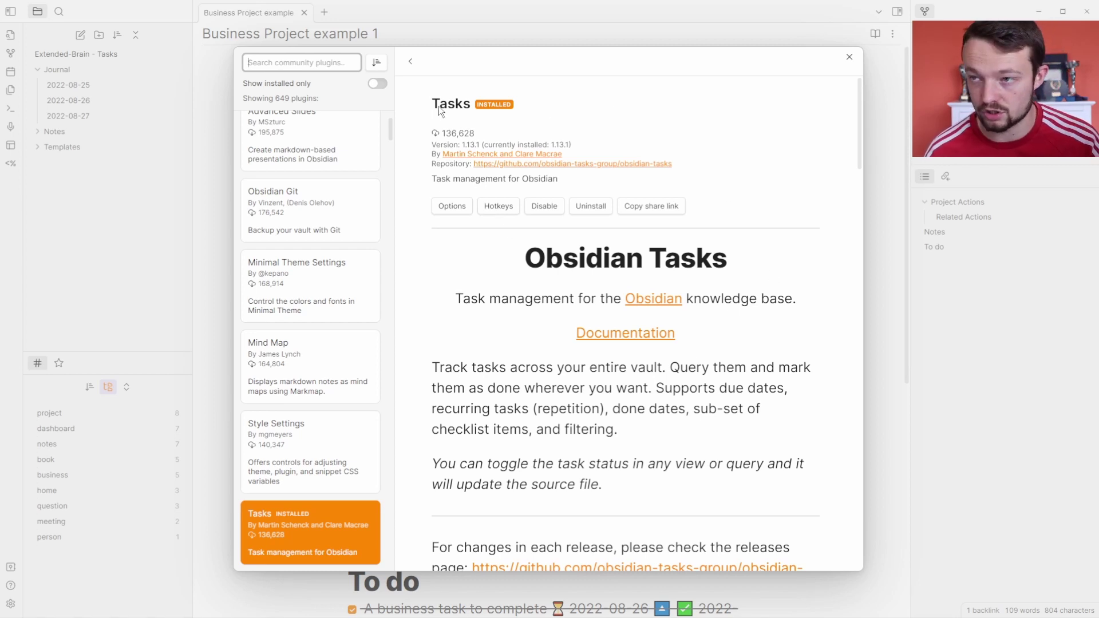
key(Down)
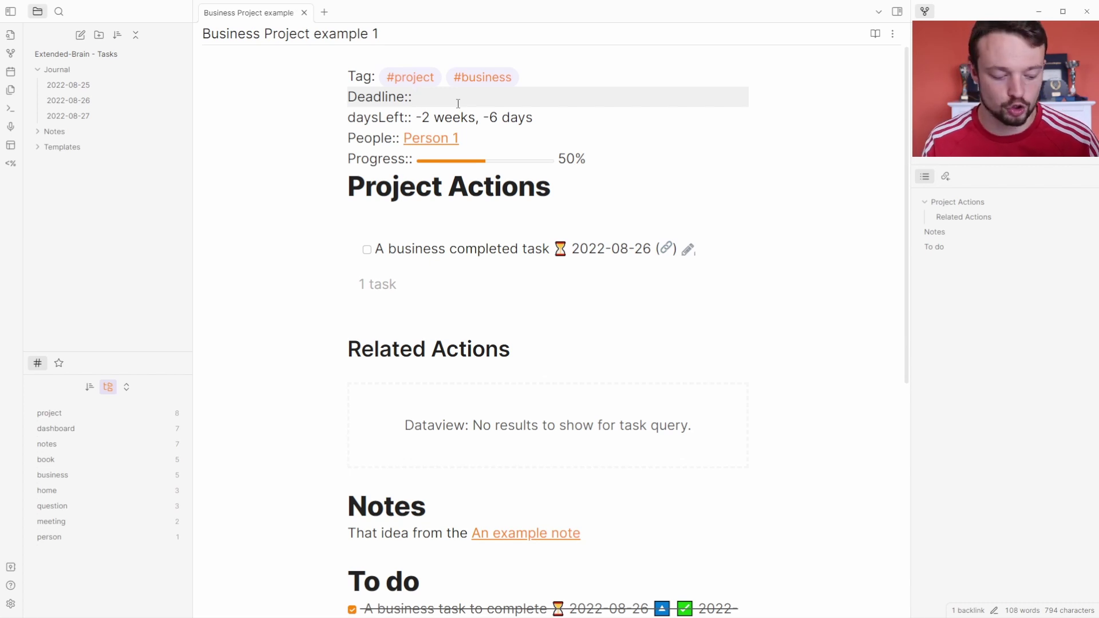
text(@in 2)
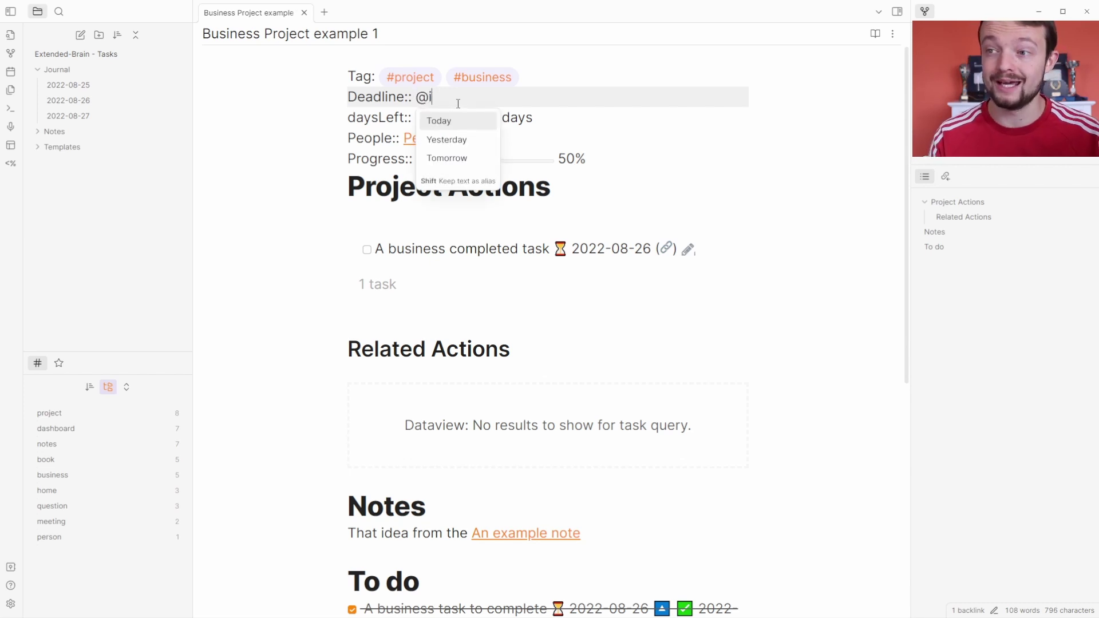
key(Down)
key(Down)
key(Down)
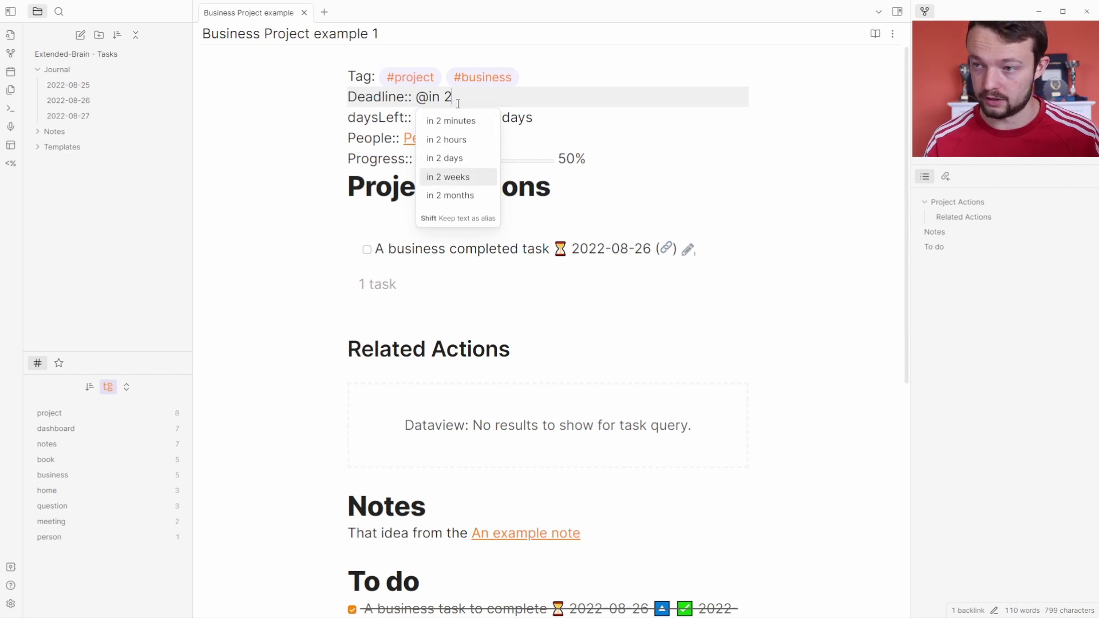
key(Return)
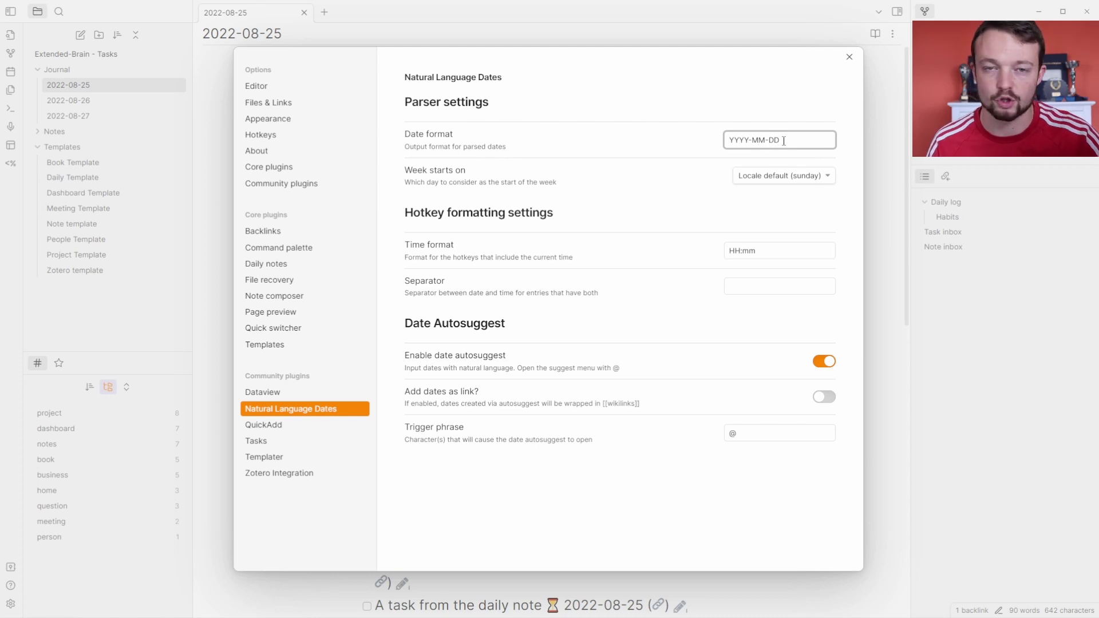
- Set Natural Language Dates' 'Week starts on' to Monday and close Settings
click(774, 178)
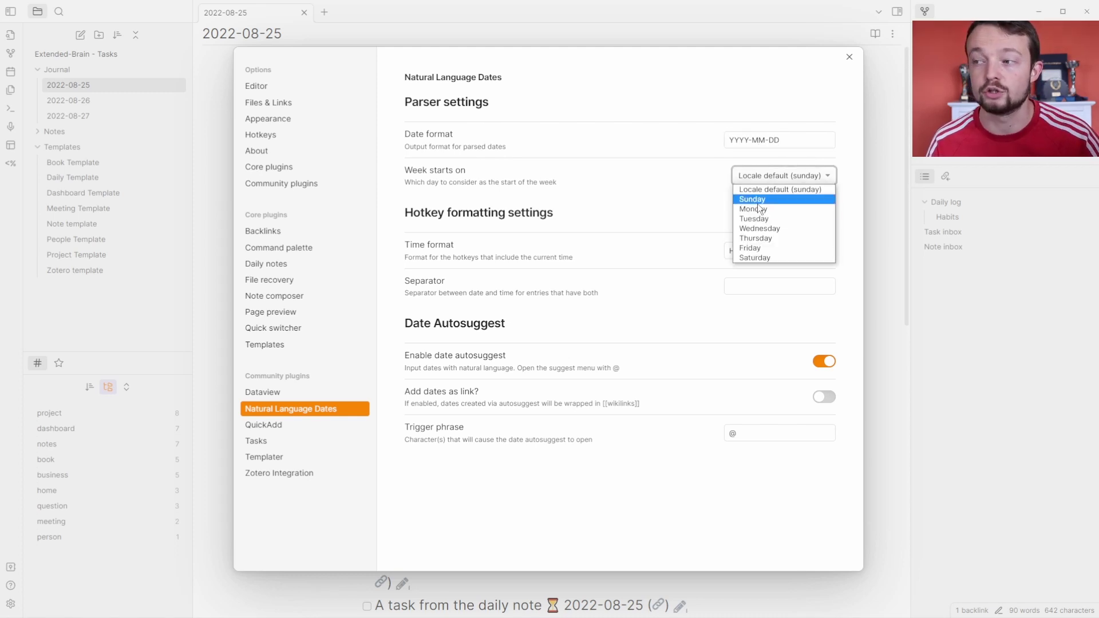
click(755, 208)
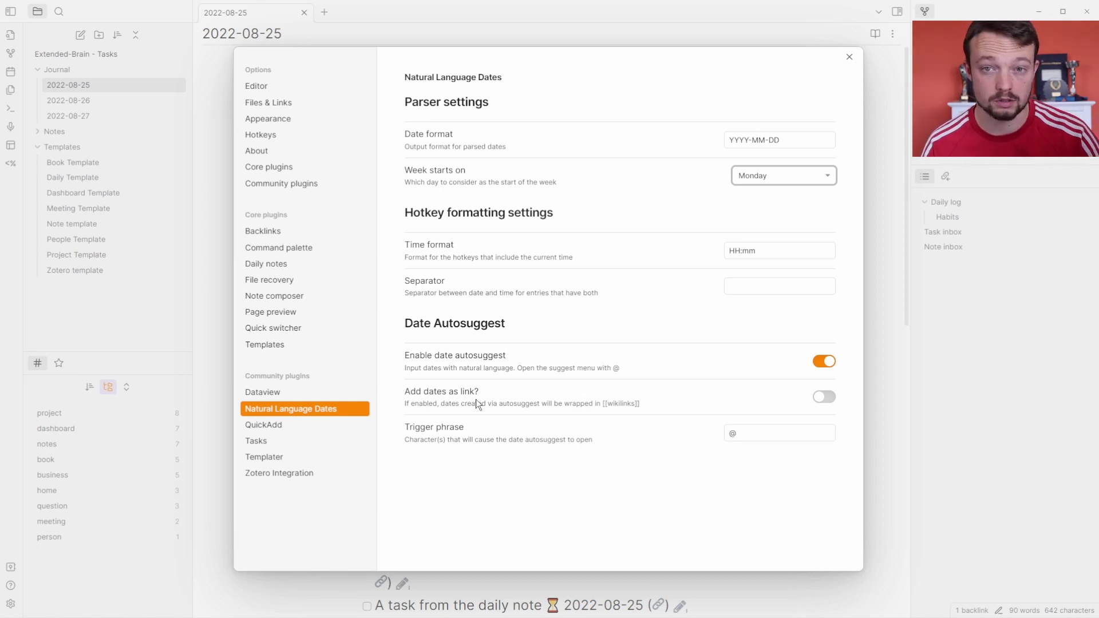
key(Escape)
scroll(476, 351, down, 4)
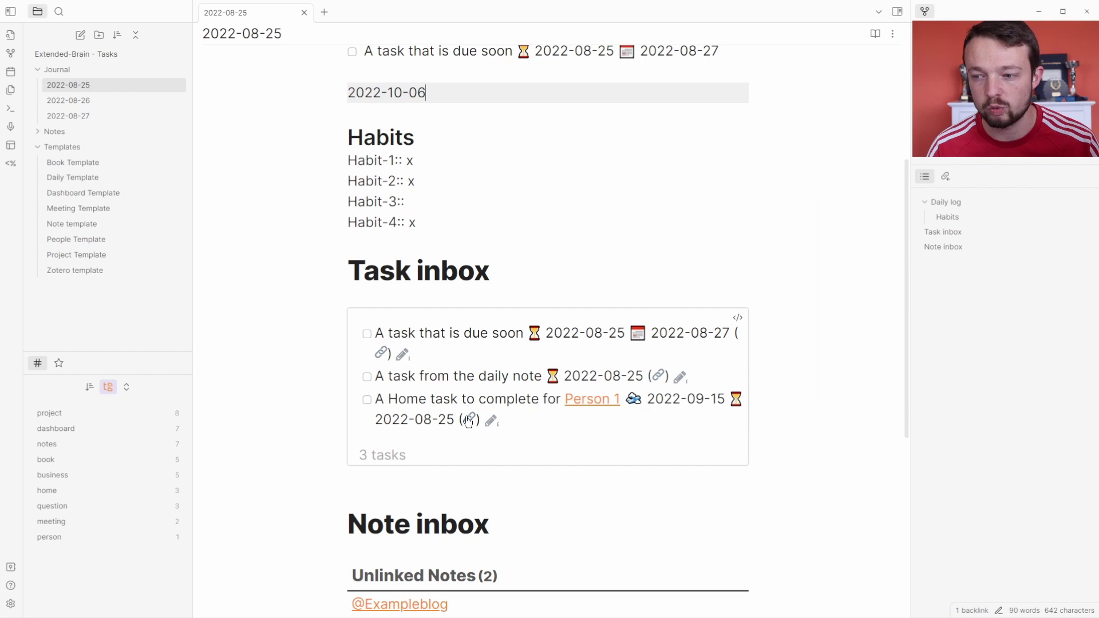
- Scroll through the hotkey settings, then close Settings to return to the 2022-08-25 note
mouse_move(469, 418)
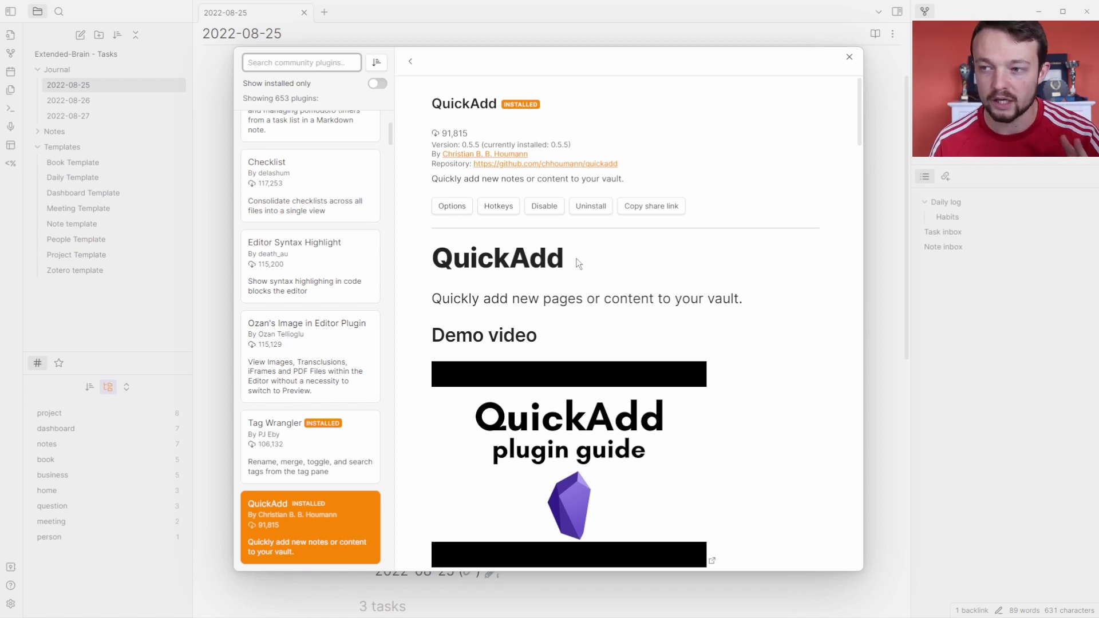
scroll(659, 280, down, 3)
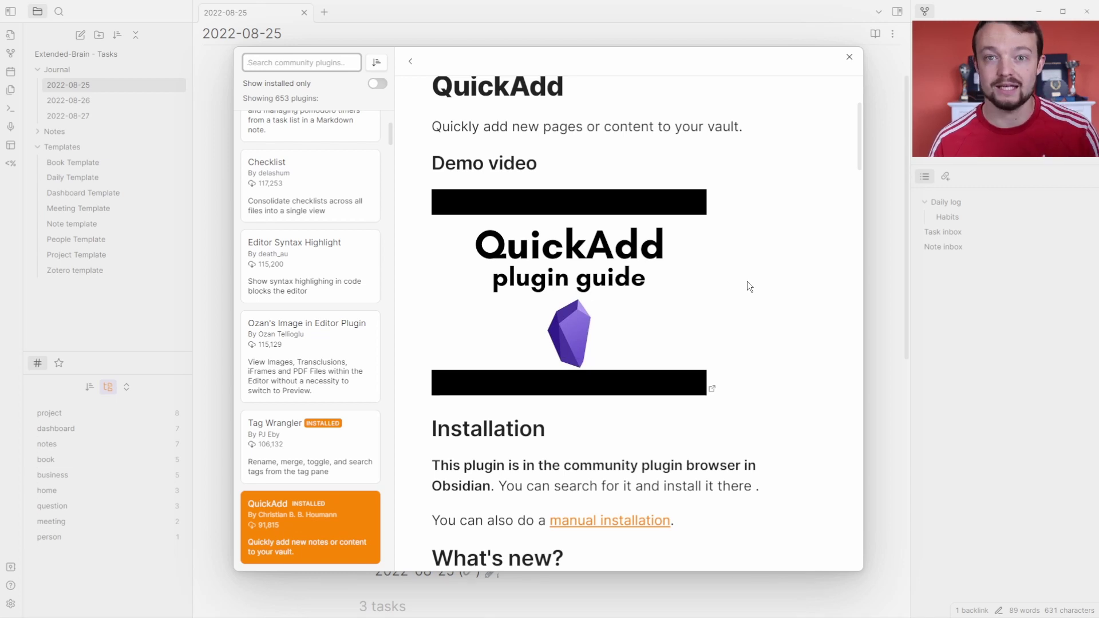
scroll(747, 281, down, 1)
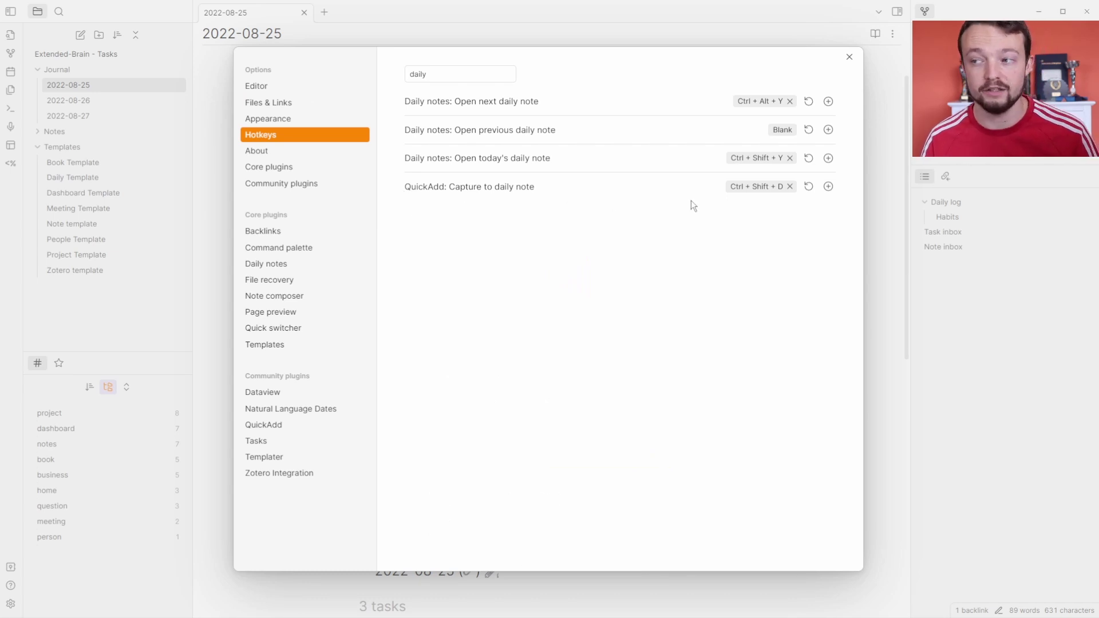
key(Escape)
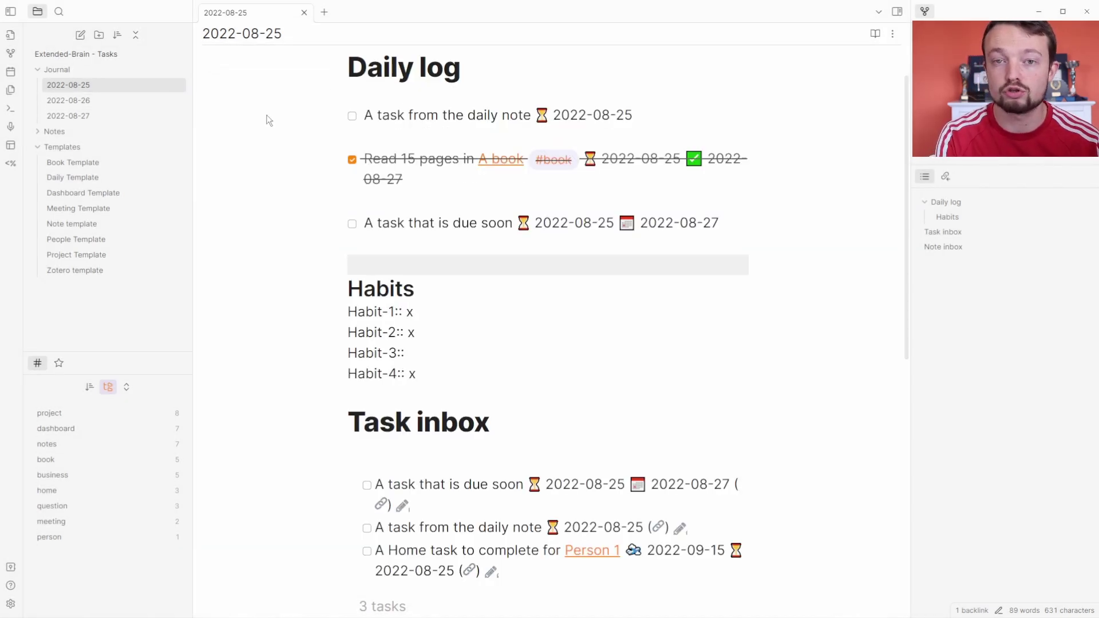
- Capture high-priority 'new task' scheduled today, due in 3 days, and open the 2022-09-15 note
key(ctrl+shift+t)
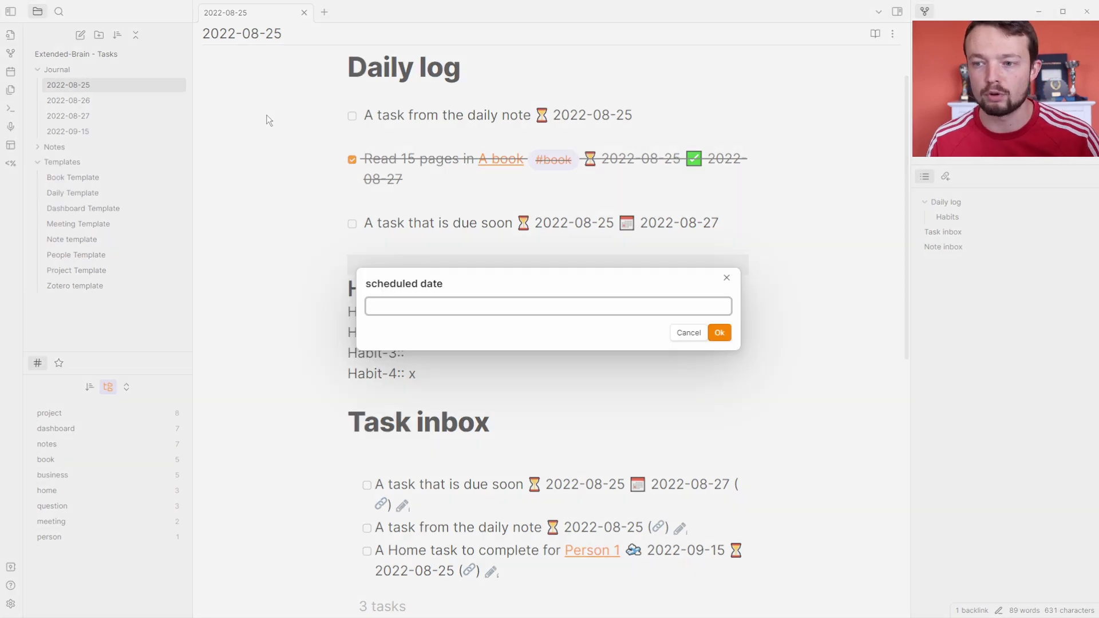
text(t)
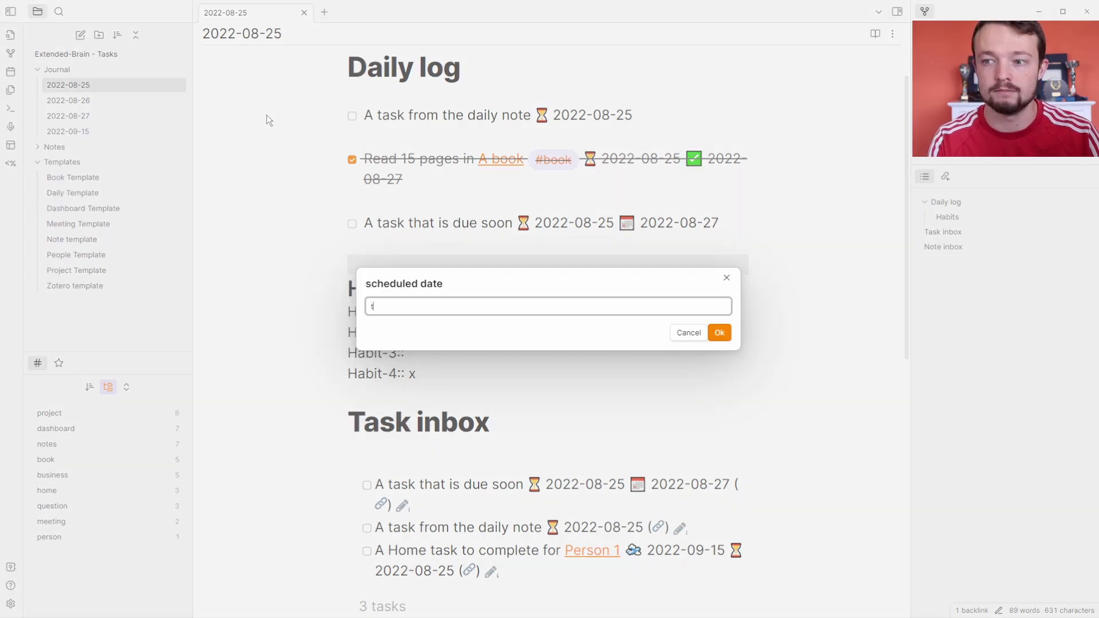
text(oday)
key(Return)
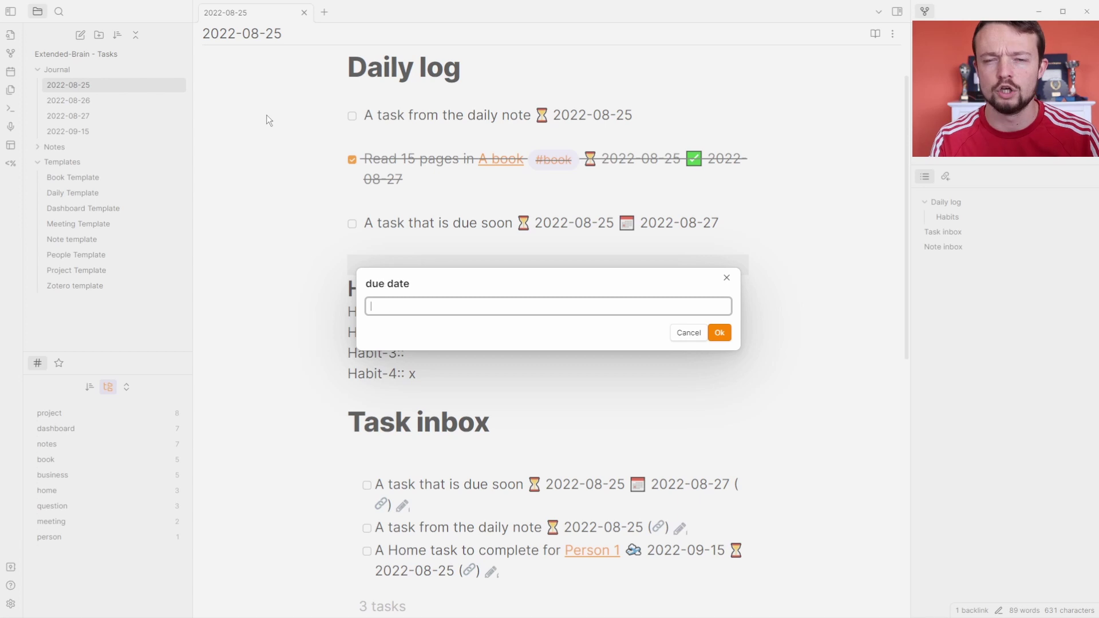
text(in 3 days)
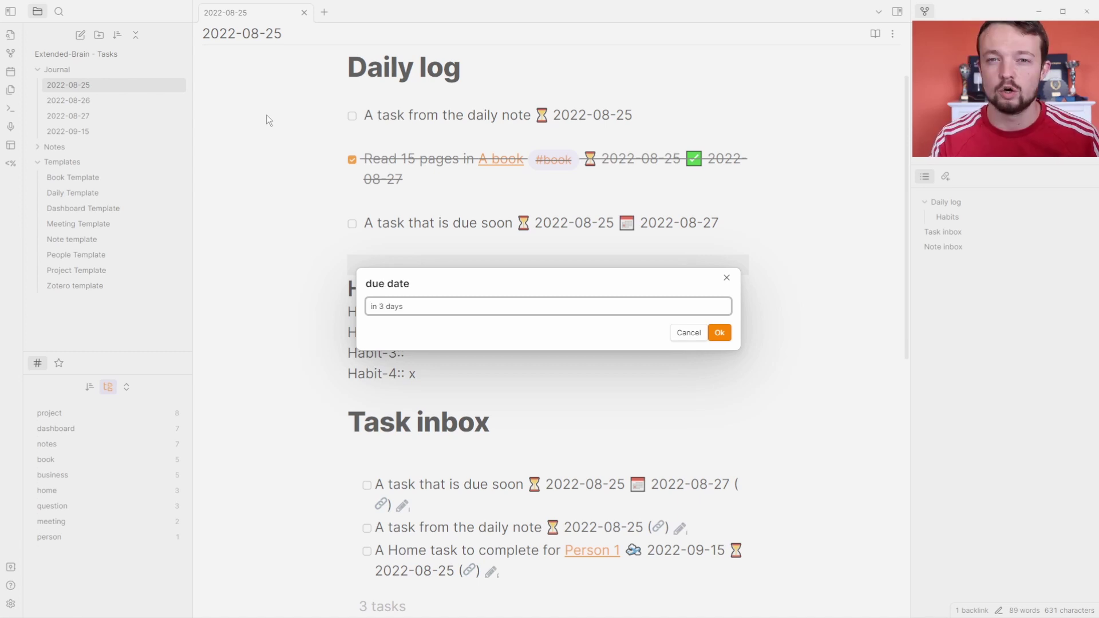
key(Return)
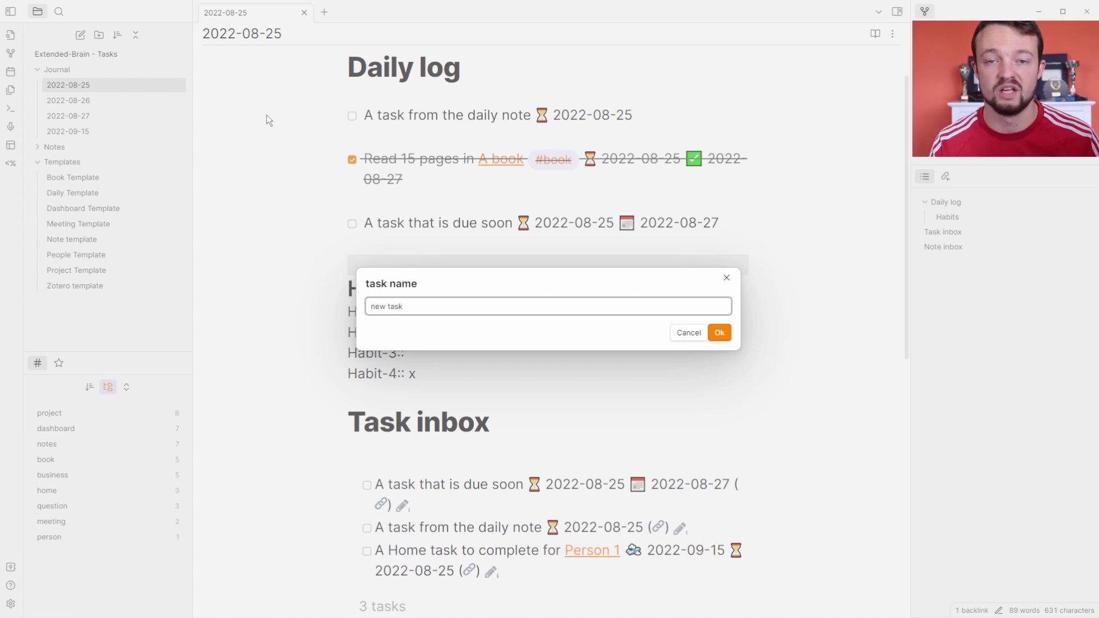
key(Return)
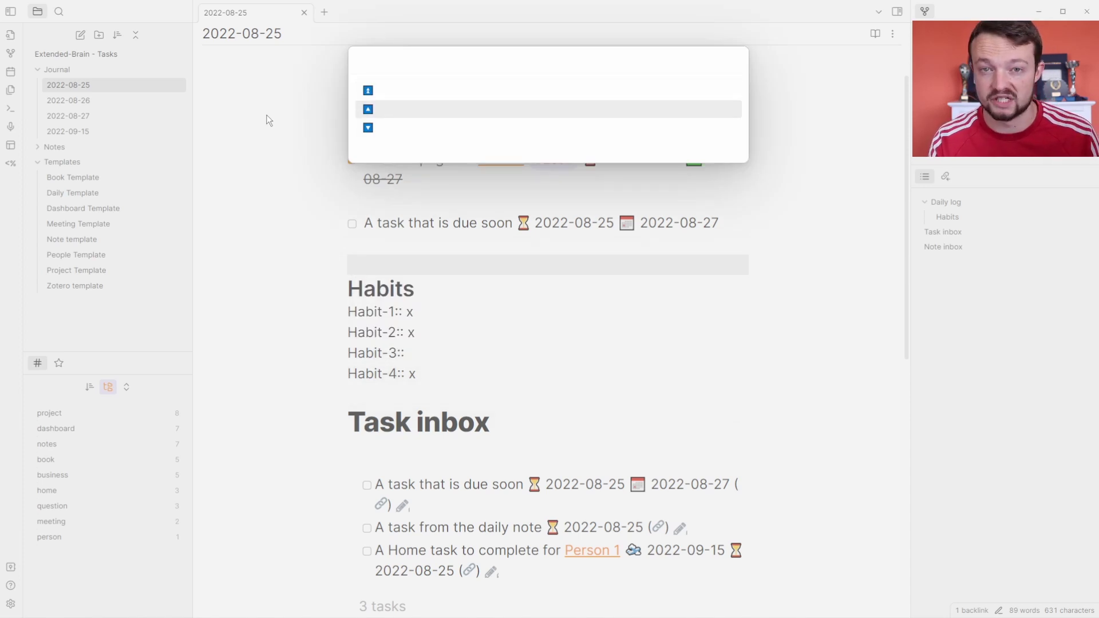
key(Return)
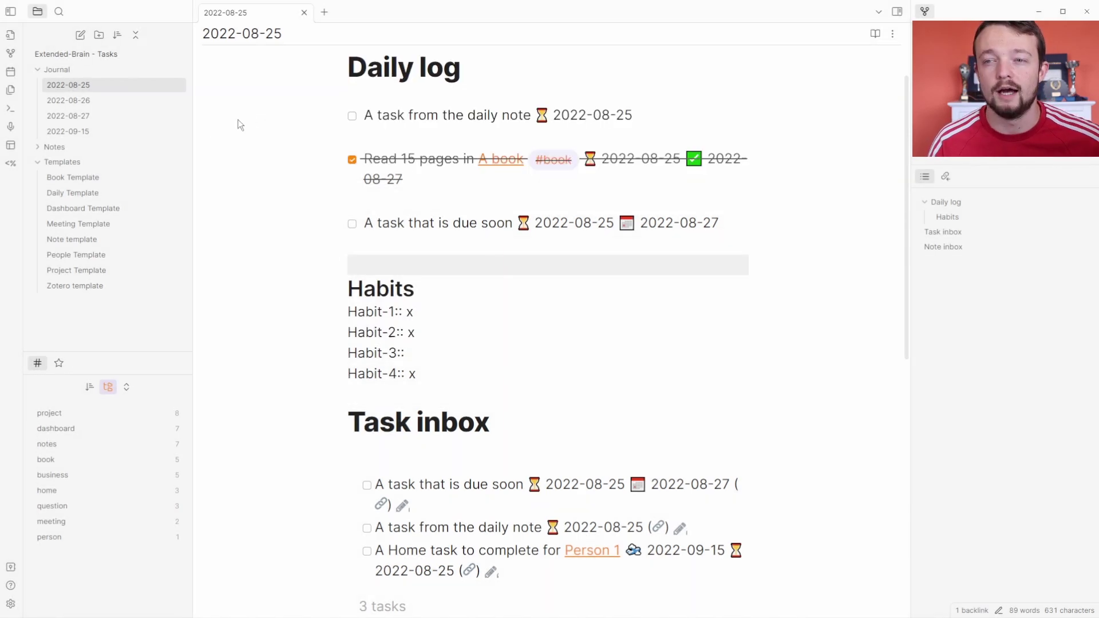
click(84, 137)
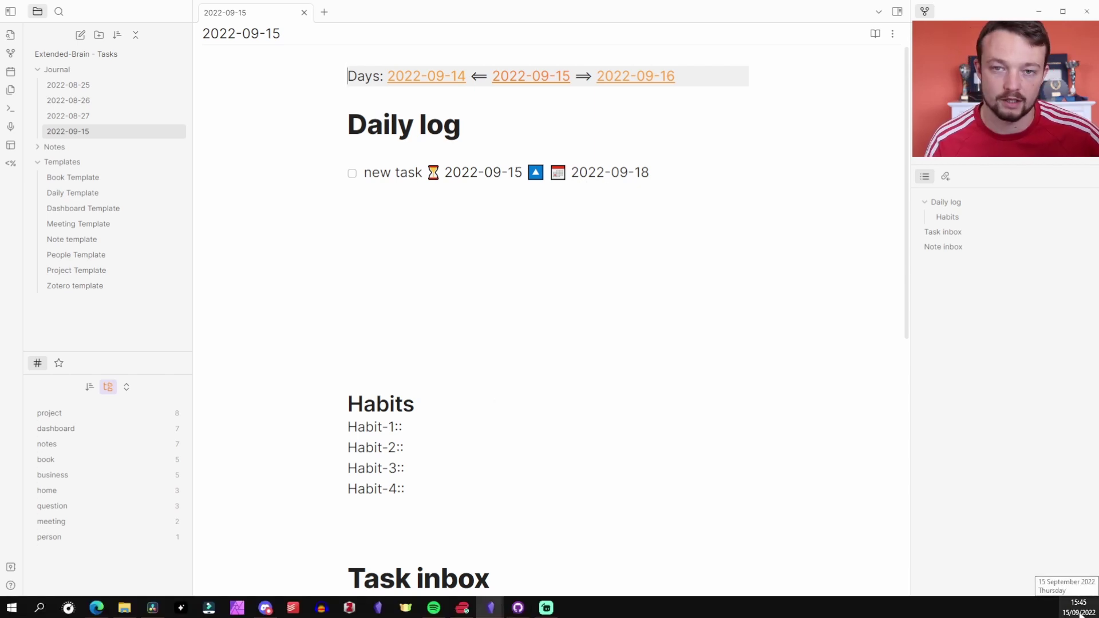
- Capture 'another new task' at top priority, scheduled today and due tomorrow
click(523, 238)
key(alt+e)
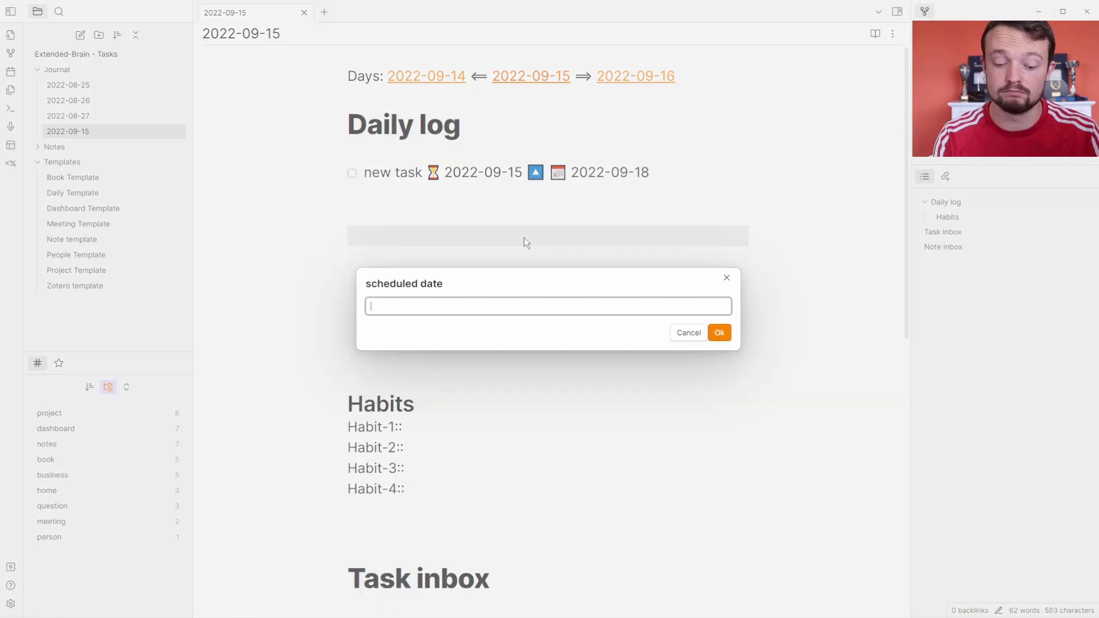
text(today)
key(Return)
text(tomor)
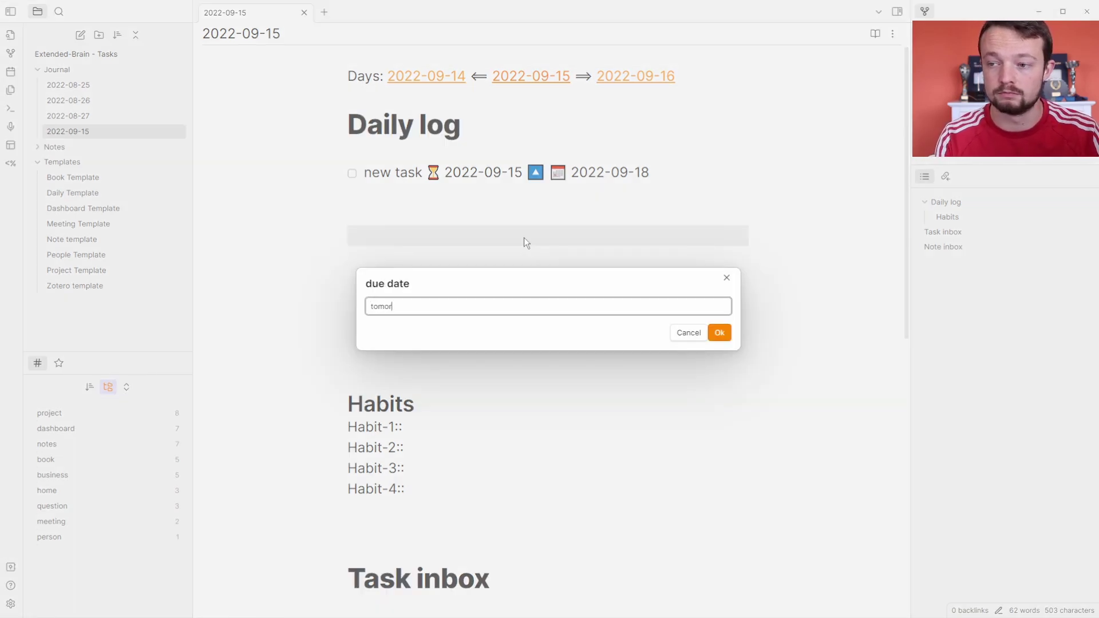
text(row)
key(Return)
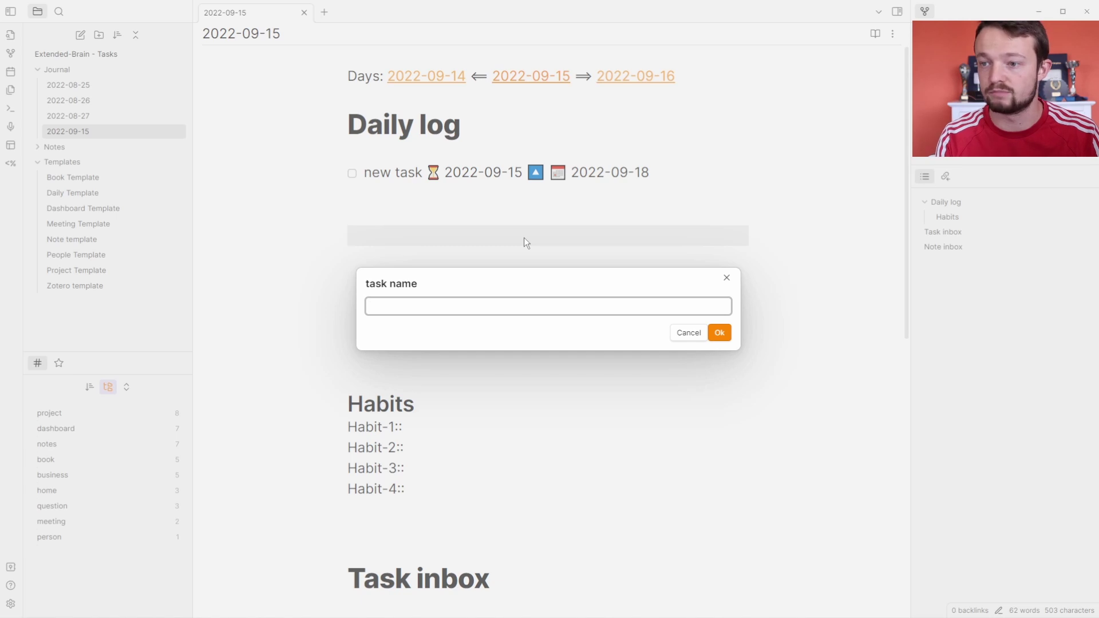
text(another )
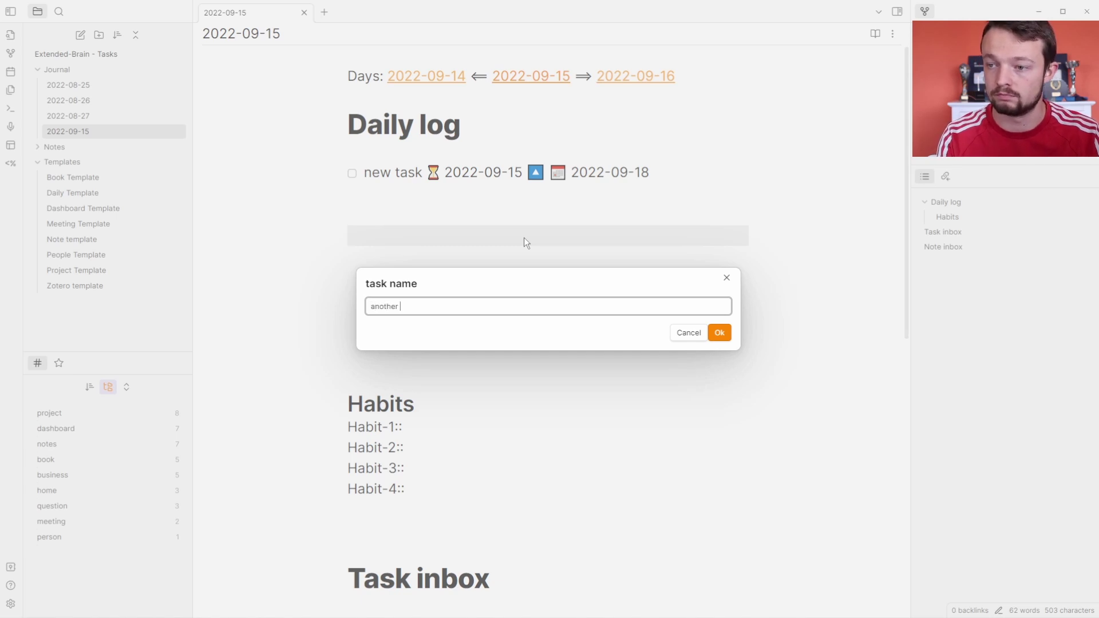
text(new task)
key(Return)
key(Down)
key(Down)
key(Down)
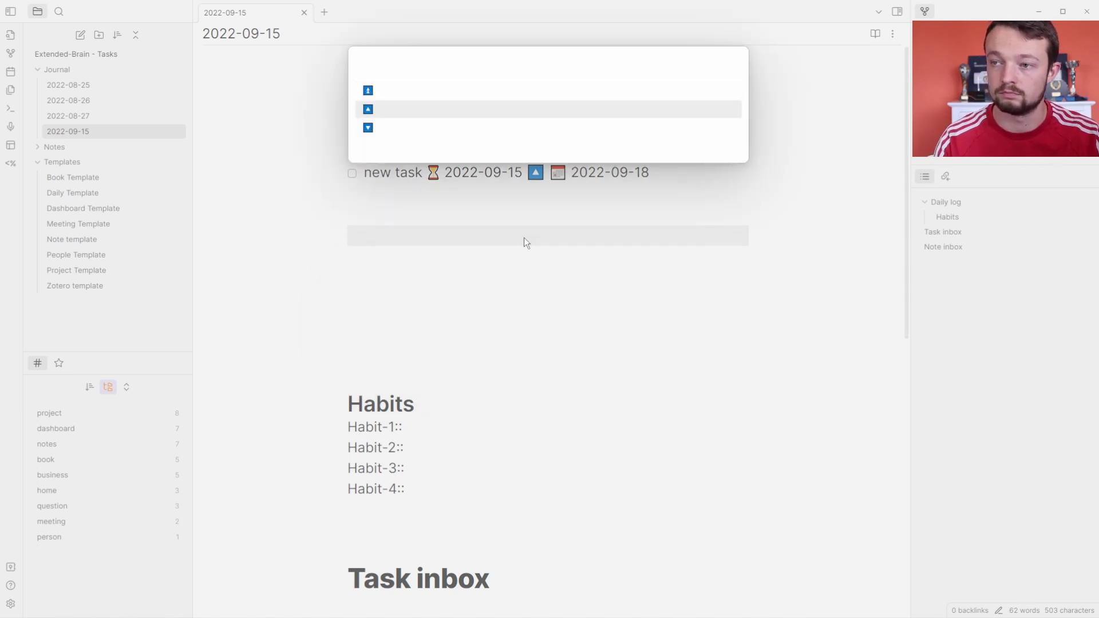
key(Up)
key(Up)
key(Up)
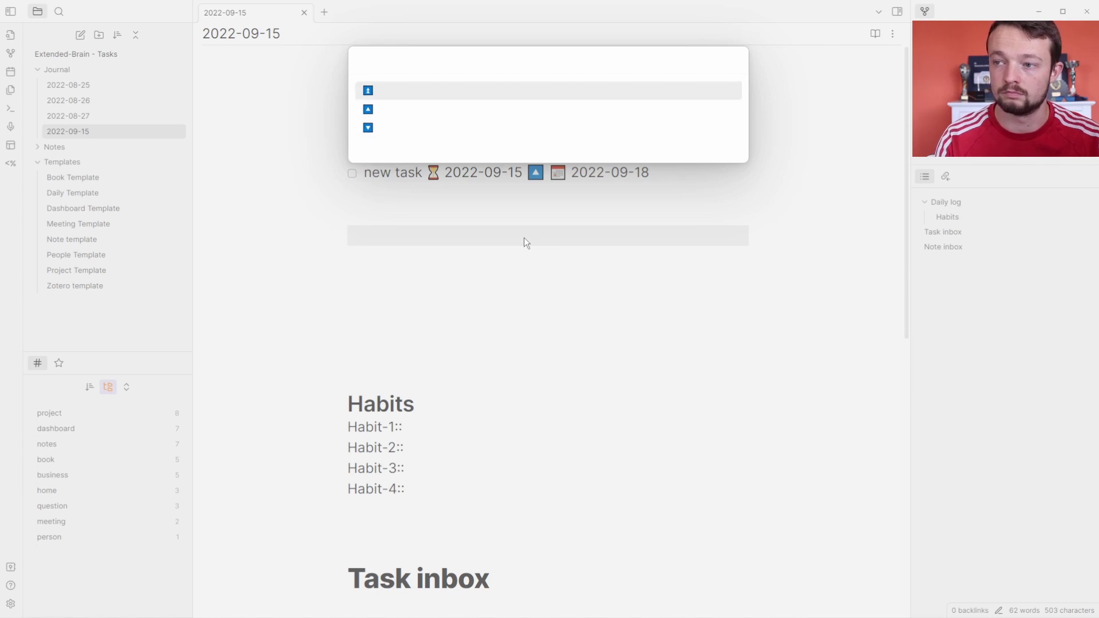
key(Return)
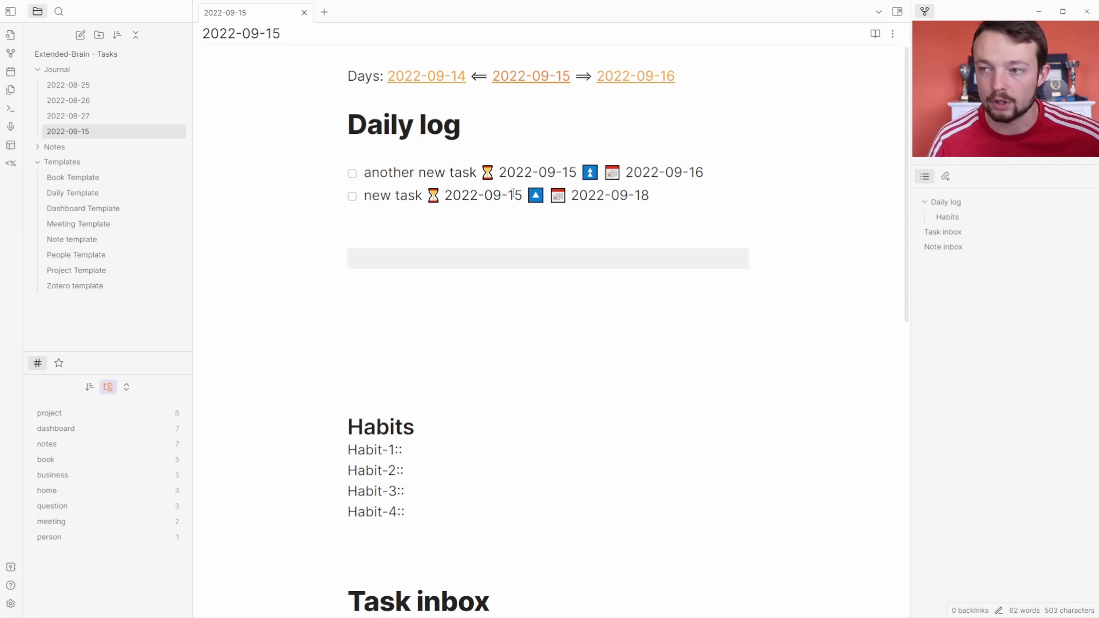
- Scroll down to the Task inbox and open the QuickAdd settings
scroll(509, 191, down, 2)
scroll(509, 191, down, 5)
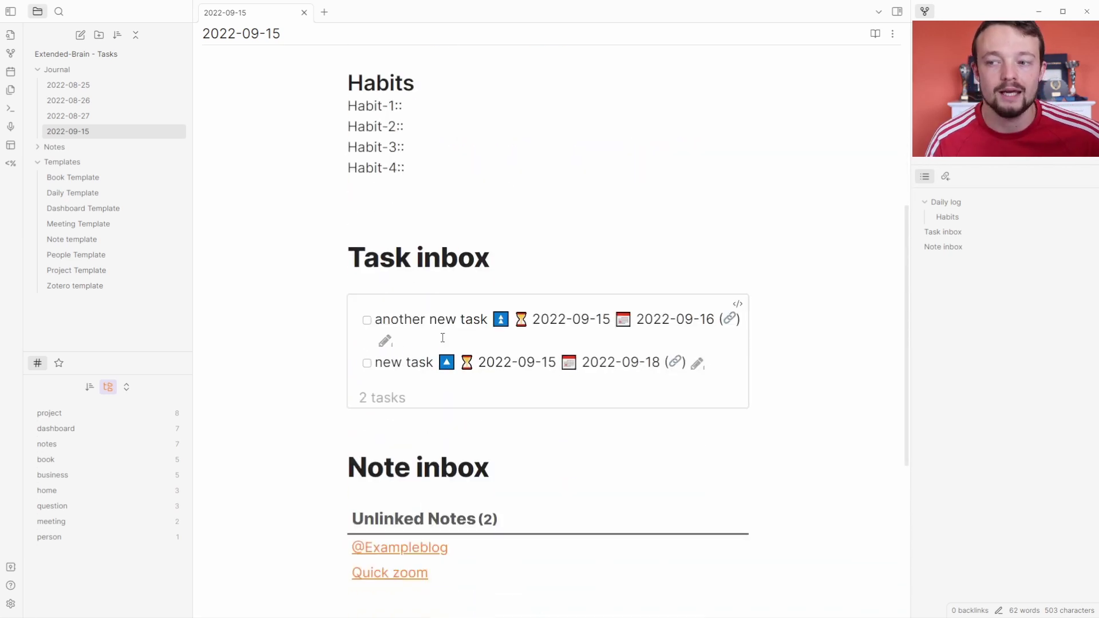
key(ctrl+comma)
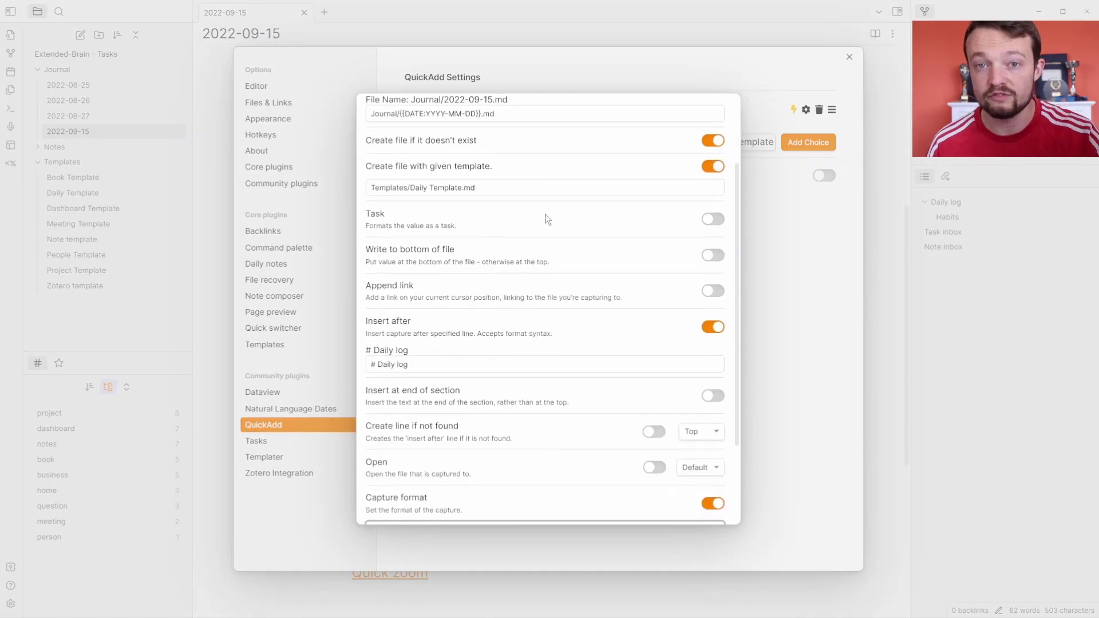
scroll(486, 372, down, 3)
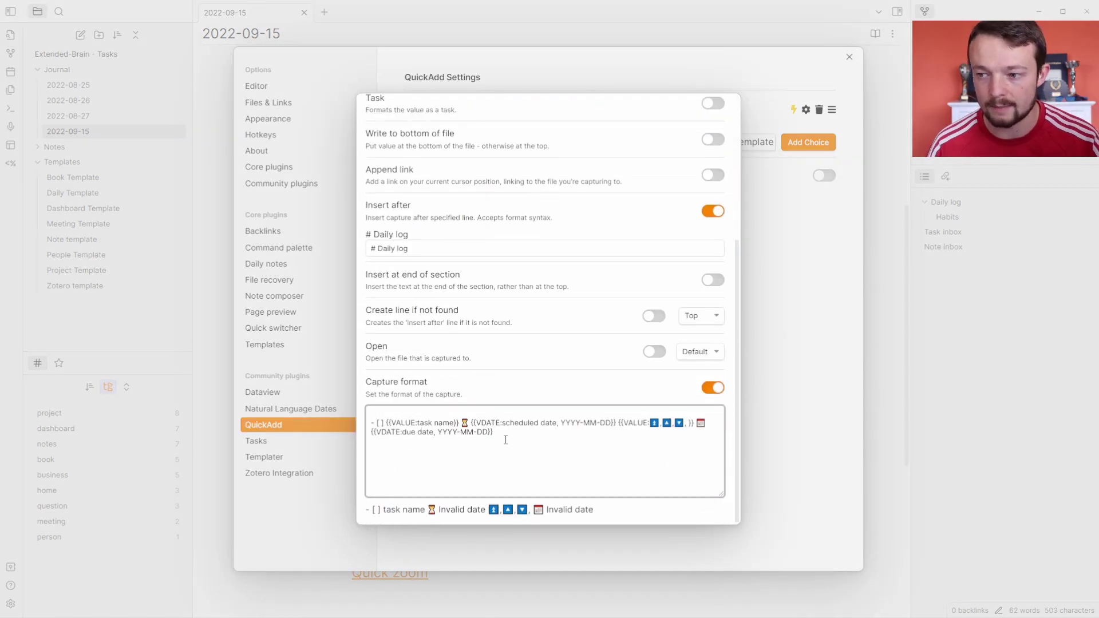
drag(505, 440, 369, 415)
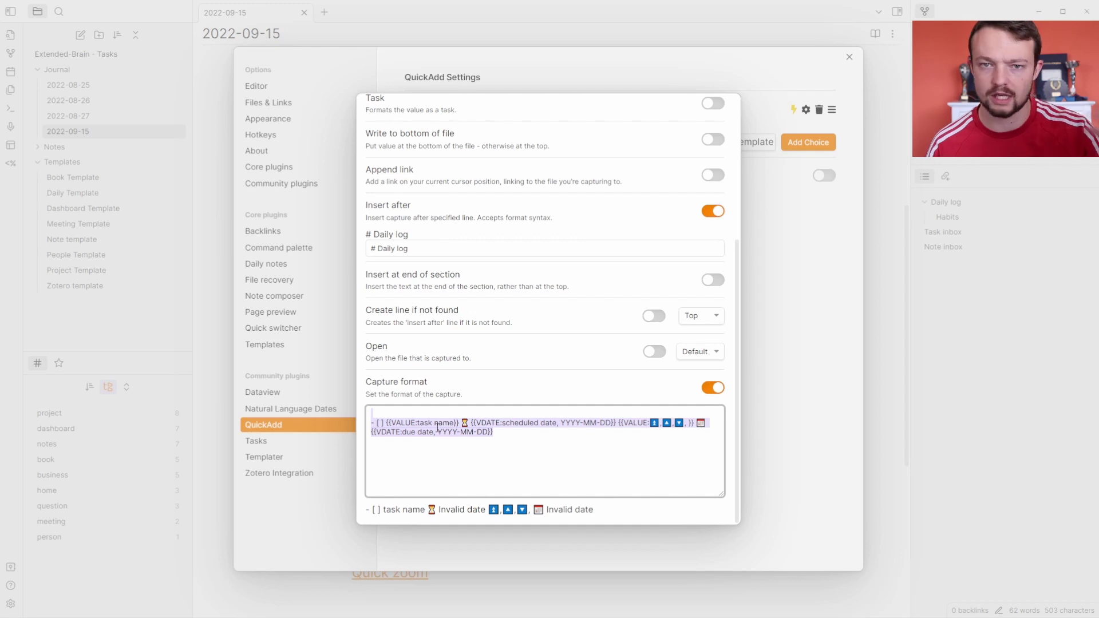
click(404, 422)
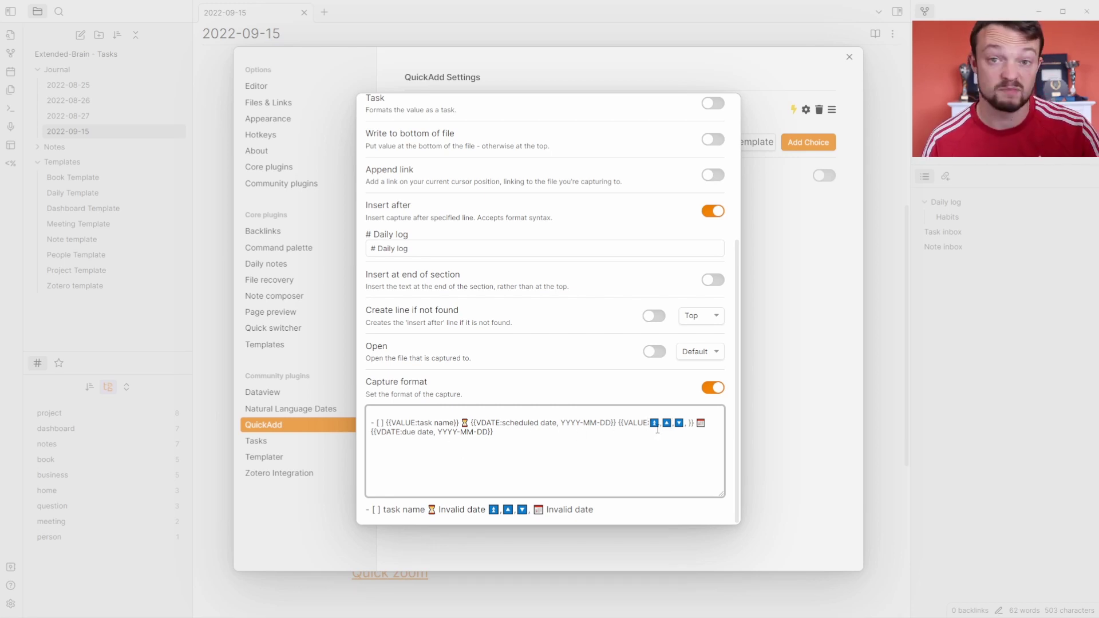
scroll(487, 321, up, 2)
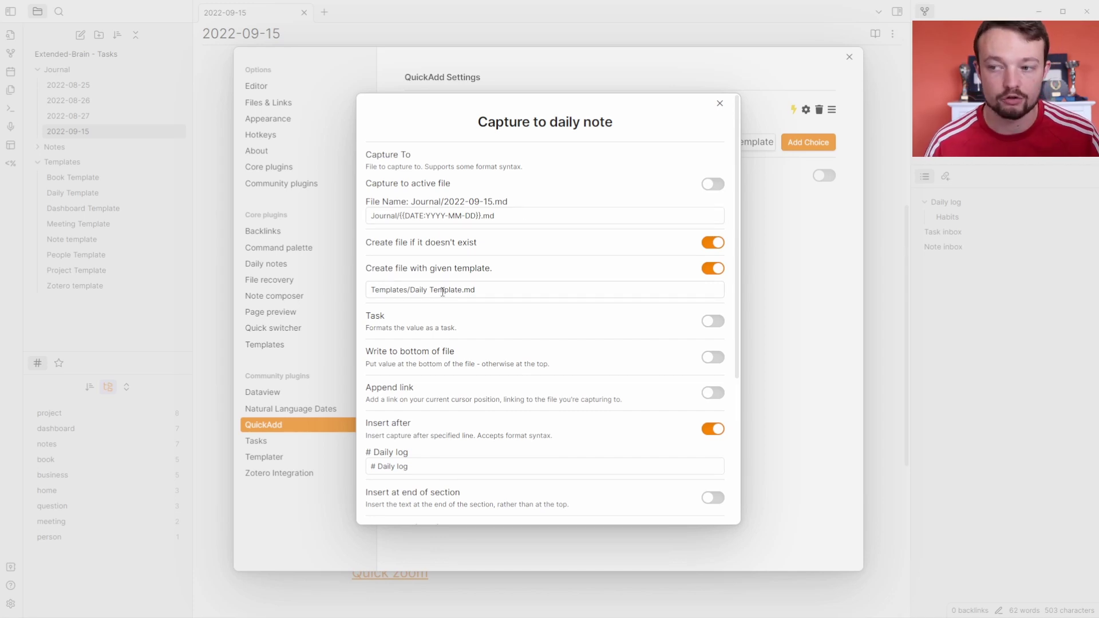
key(Escape)
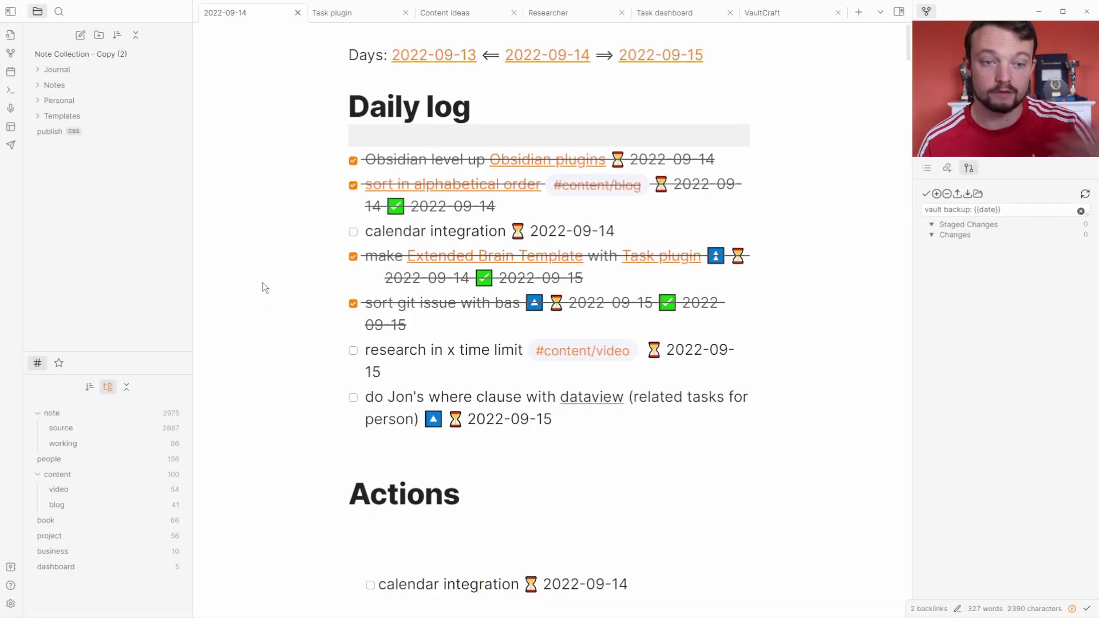
- Review the 2022-09-14 note's Actions section, placing the cursor on the blank lines around its heading
scroll(294, 296, down, 2)
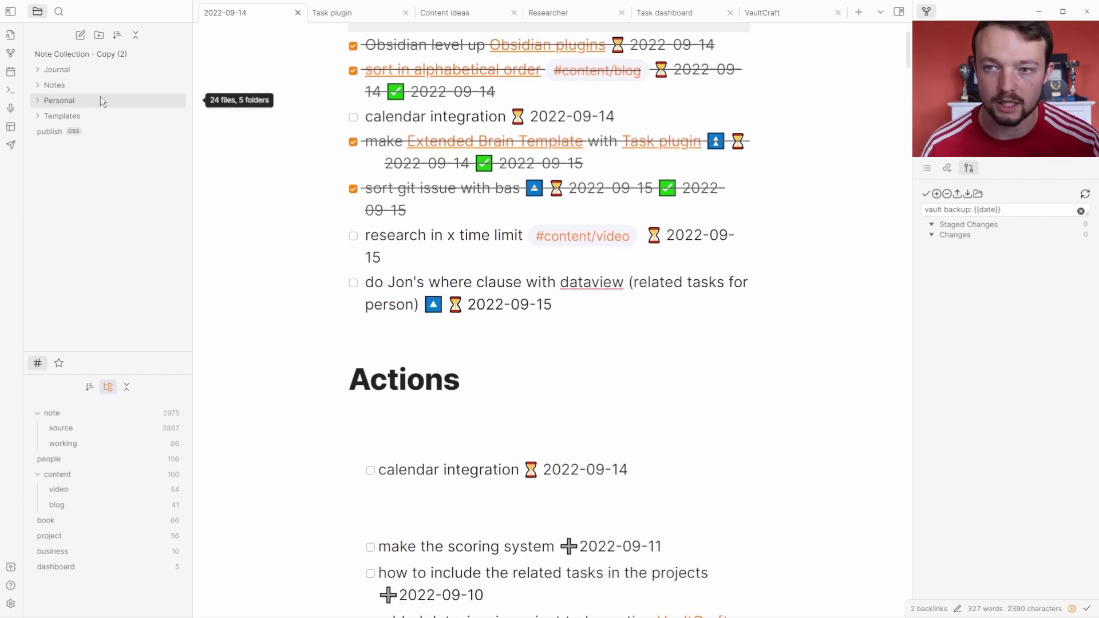
scroll(313, 214, down, 3)
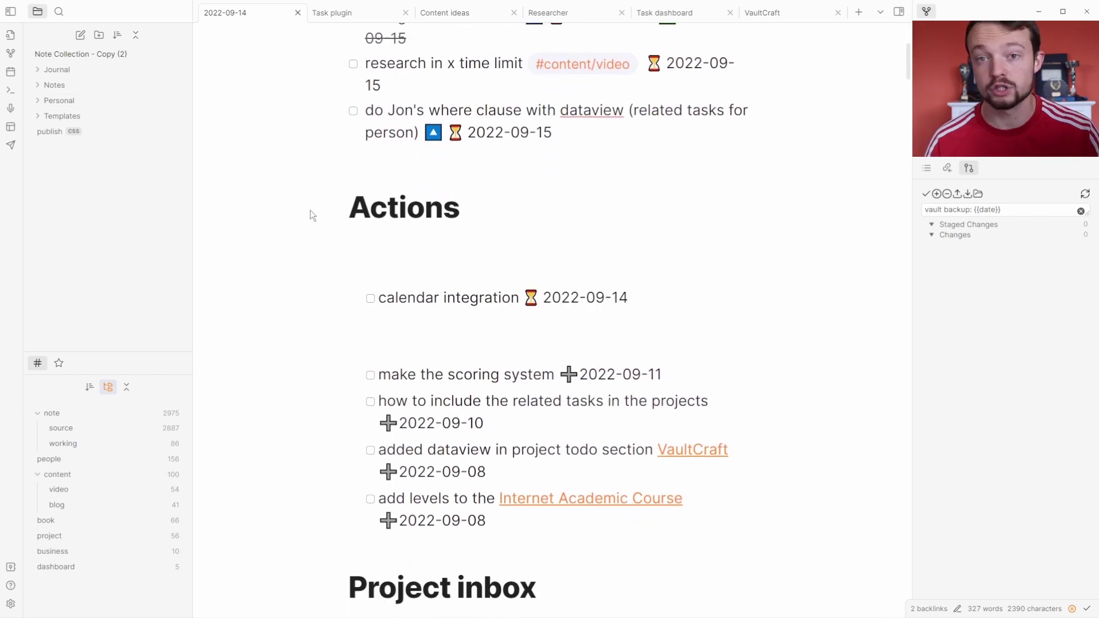
click(412, 170)
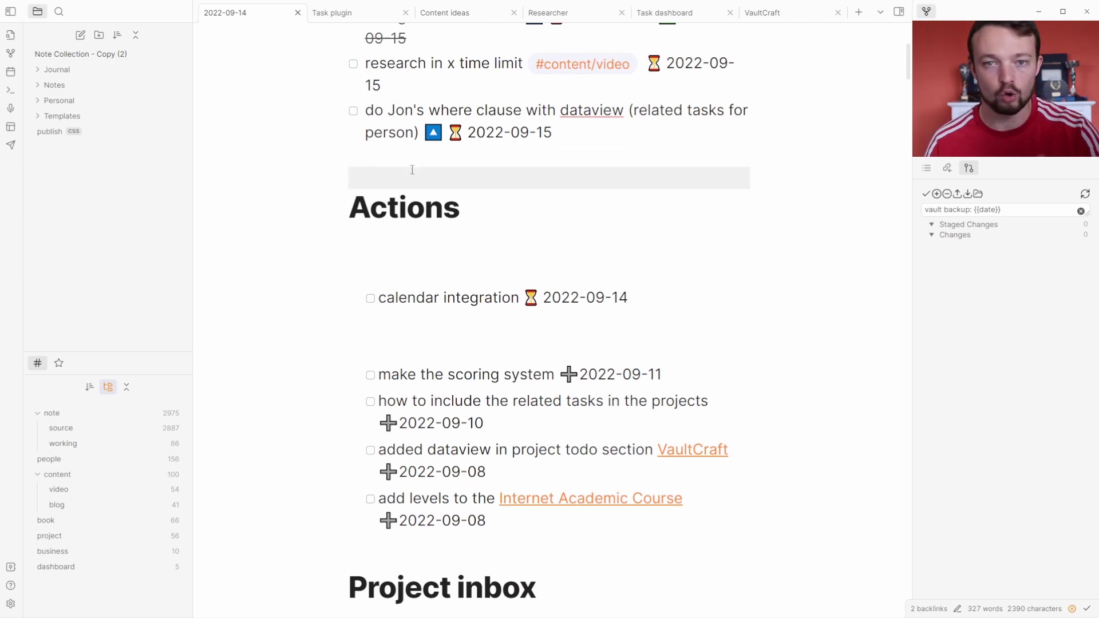
click(413, 237)
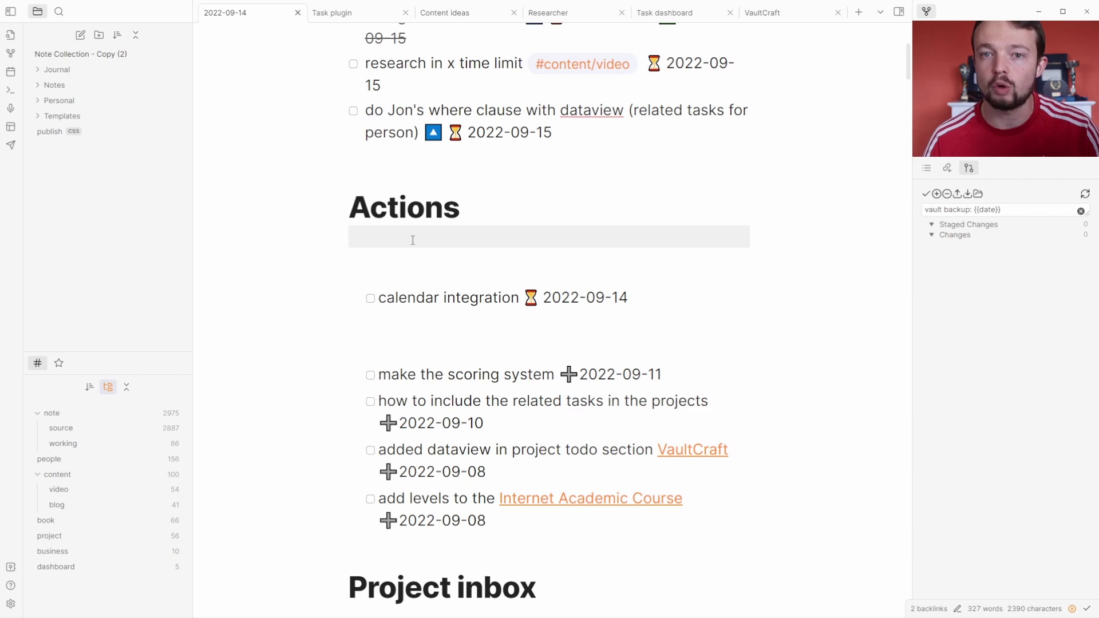
scroll(412, 238, down, 1)
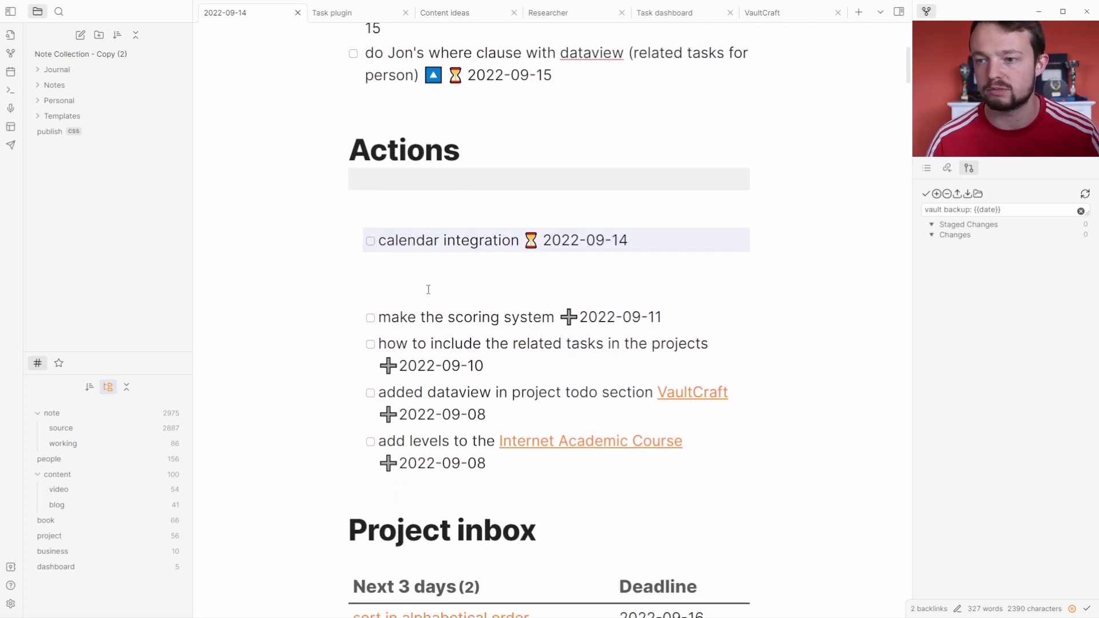
scroll(331, 405, down, 2)
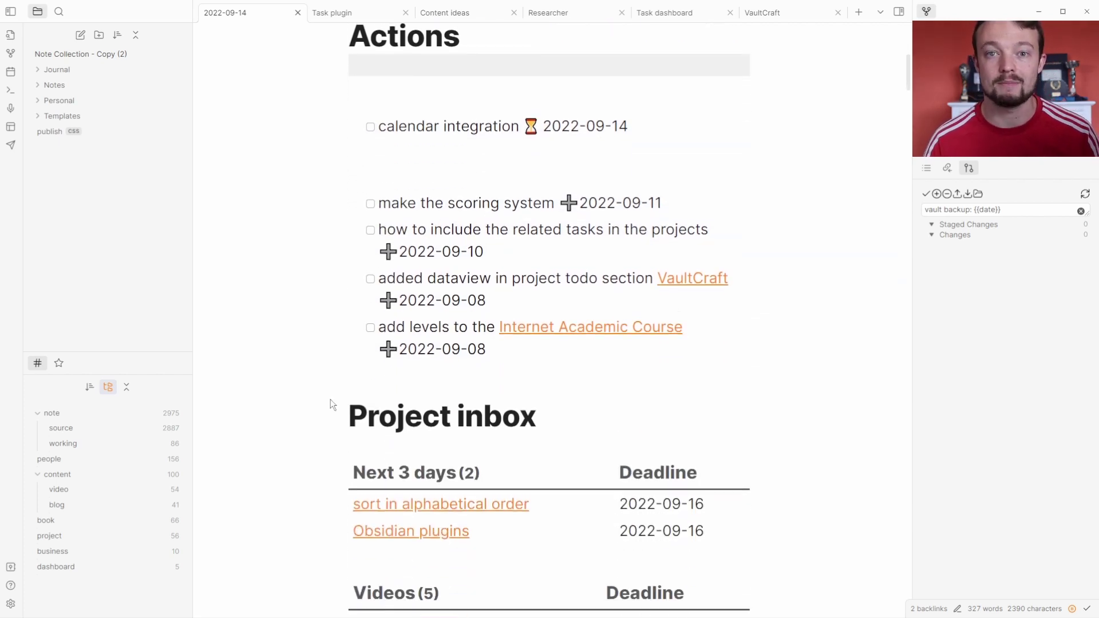